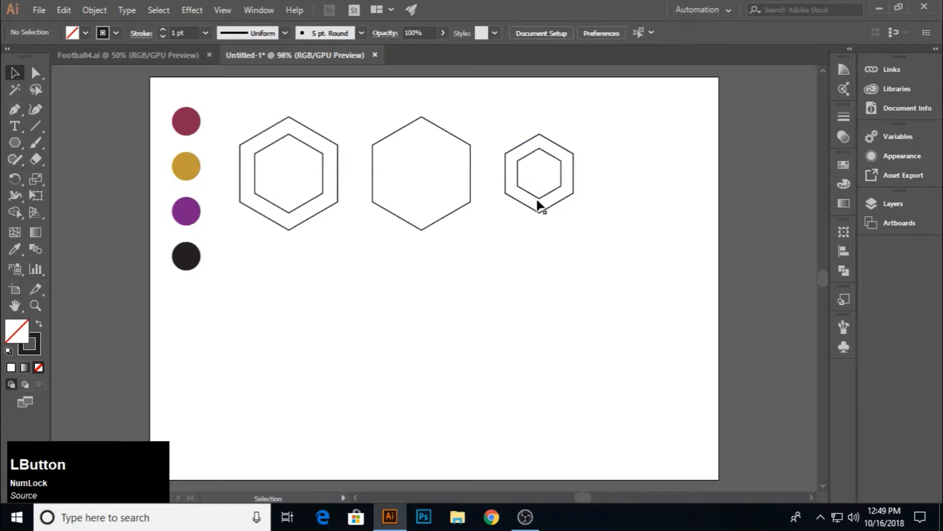
Step: Place a copy of the small inner hexagon to the right, and cut the original out of the medium hexagon with Pathfinder Exclude
left_click_drag(537, 204, 628, 203)
left_click_drag(488, 121, 581, 243)
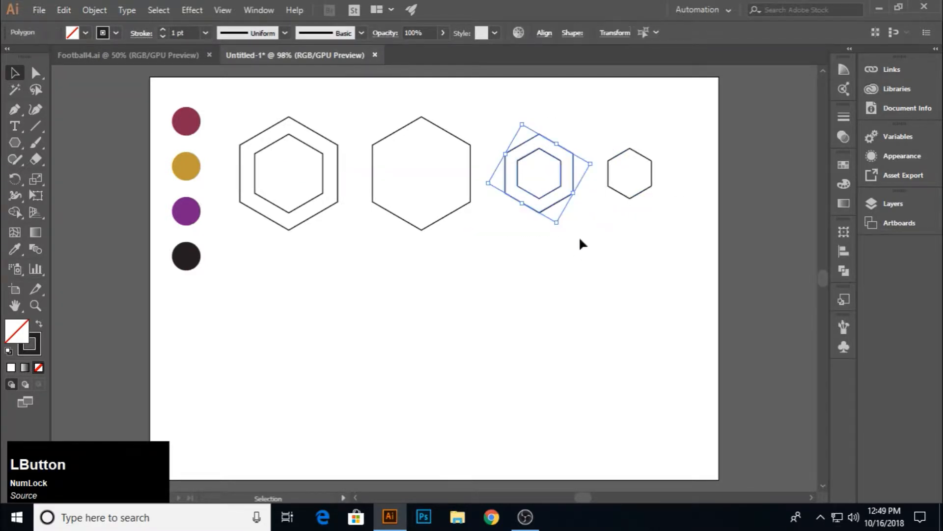
left_click(847, 270)
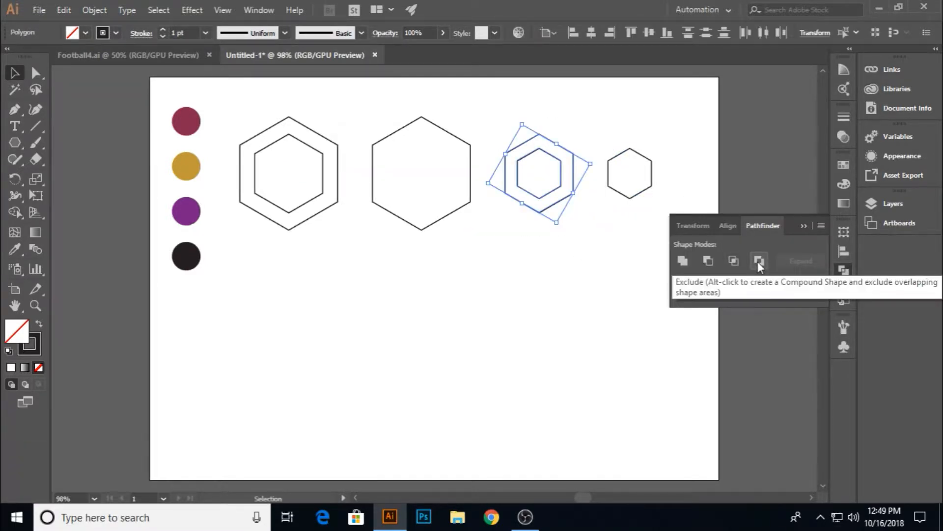
left_click(759, 260)
left_click(804, 226)
left_click(590, 240)
Step: Delete the spare large hexagon and move the smaller hexagon ring and the small hexagon next to the large ring
left_click(422, 229)
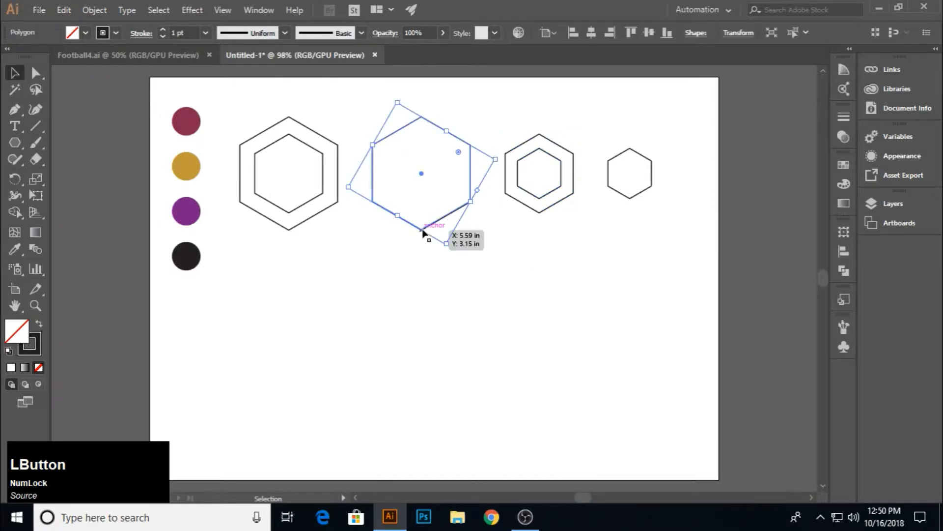
key("Delete")
left_click_drag(539, 216, 411, 217)
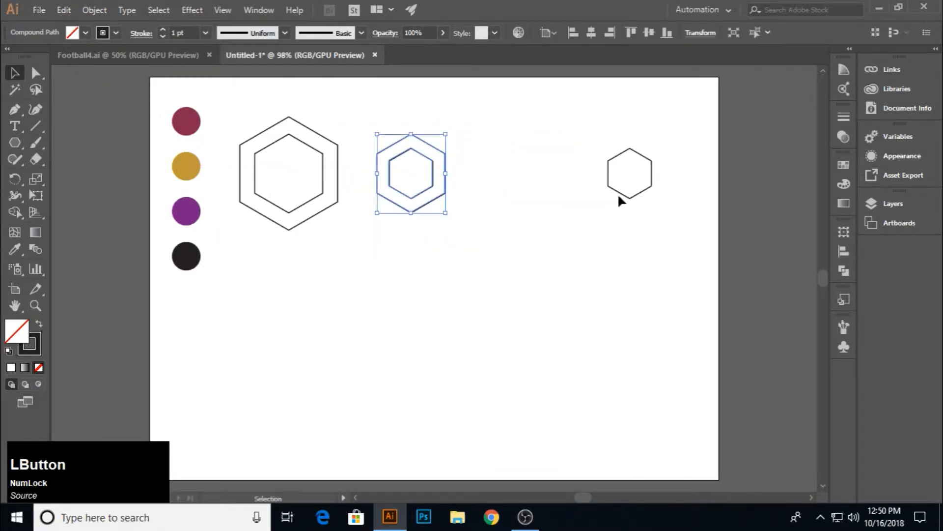
left_click_drag(618, 193, 479, 201)
left_click(498, 235)
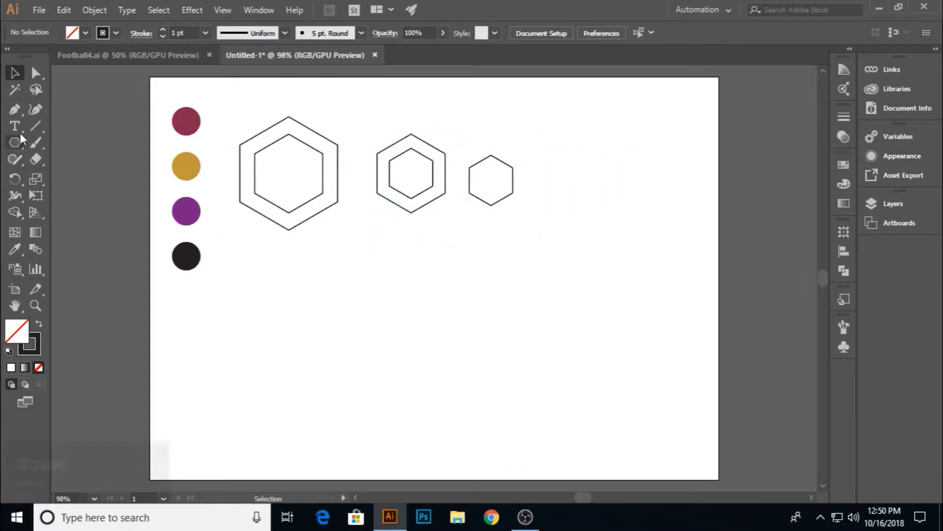
Step: Draw a straight vertical line with the Pen tool through the centre of the smaller hexagon ring
left_click(14, 109)
left_click(411, 116)
left_click(411, 229, "shift")
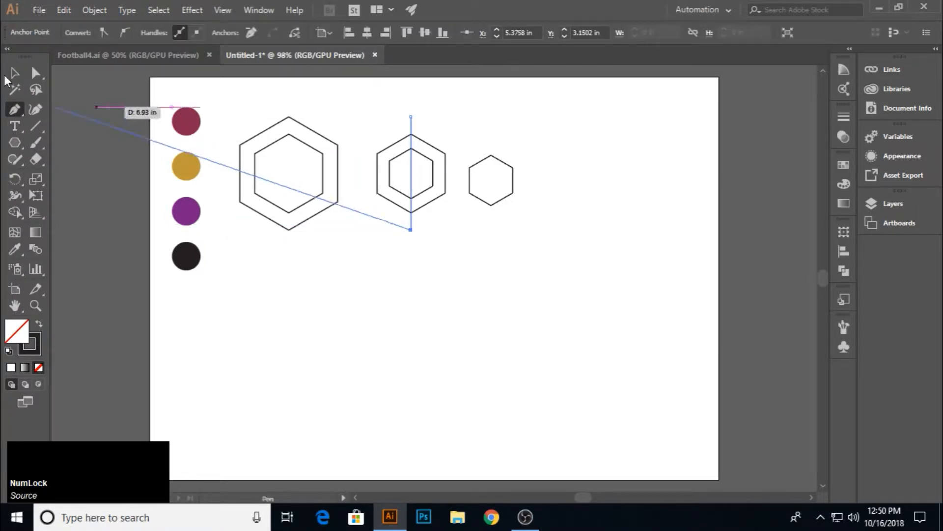
left_click(14, 73)
Step: Split the smaller hexagon ring along the vertical line with Pathfinder Divide, and ungroup the pieces
left_click_drag(378, 123, 450, 215)
left_click(845, 275)
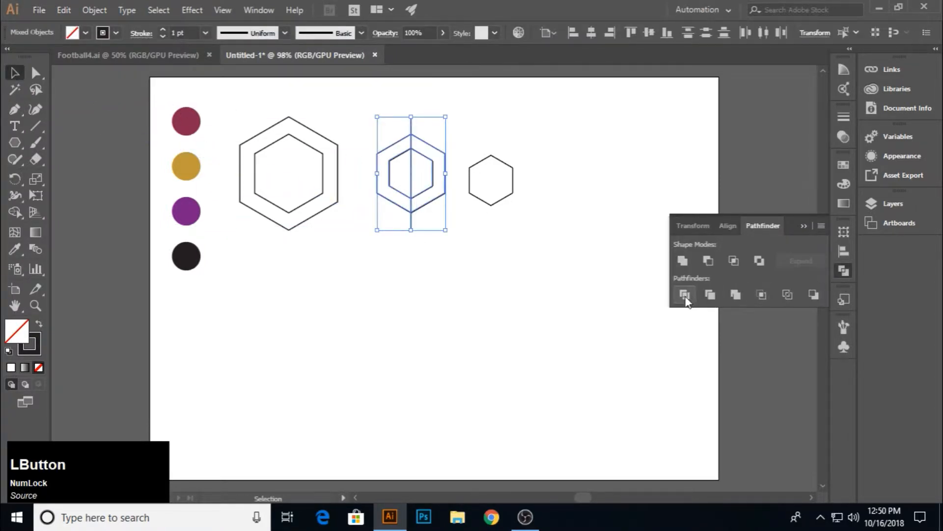
left_click(685, 295)
left_click(805, 227)
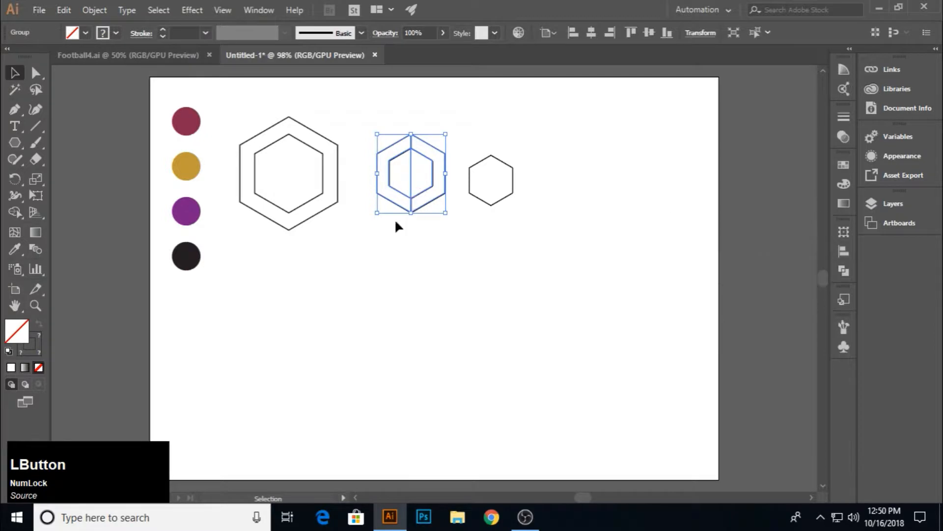
left_click(394, 219)
left_click(399, 197)
right_click(411, 197)
left_click(475, 296)
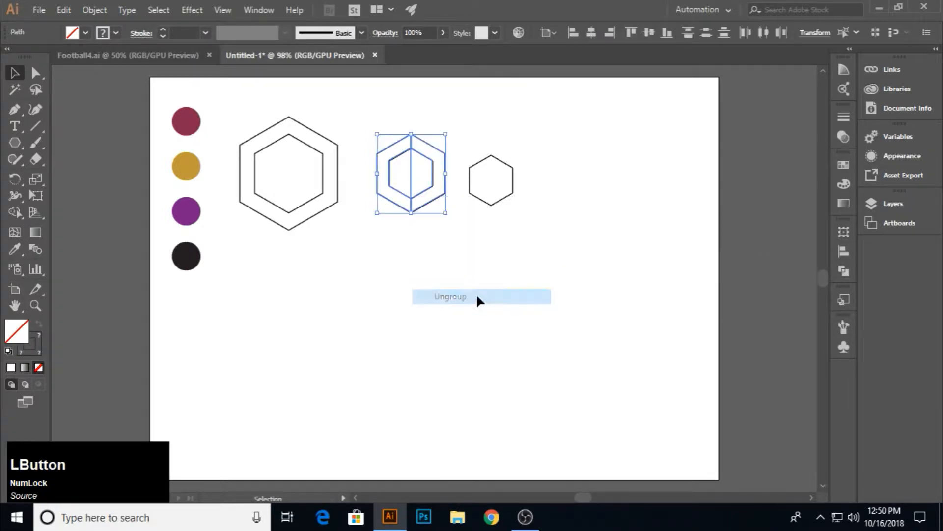
left_click(500, 238)
Step: Fill the left half of the smaller ring with the black swatch colour and the right half with white, without stroke
left_click(391, 203)
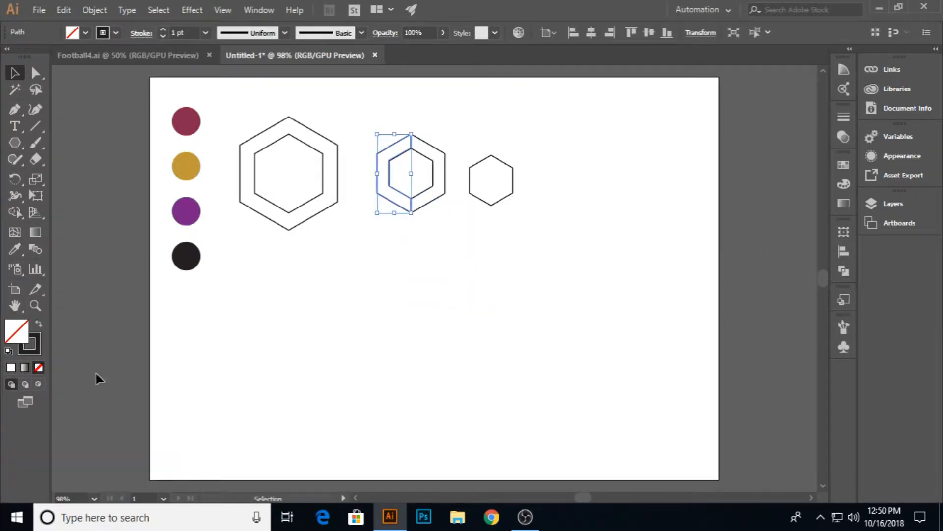
left_click(18, 252)
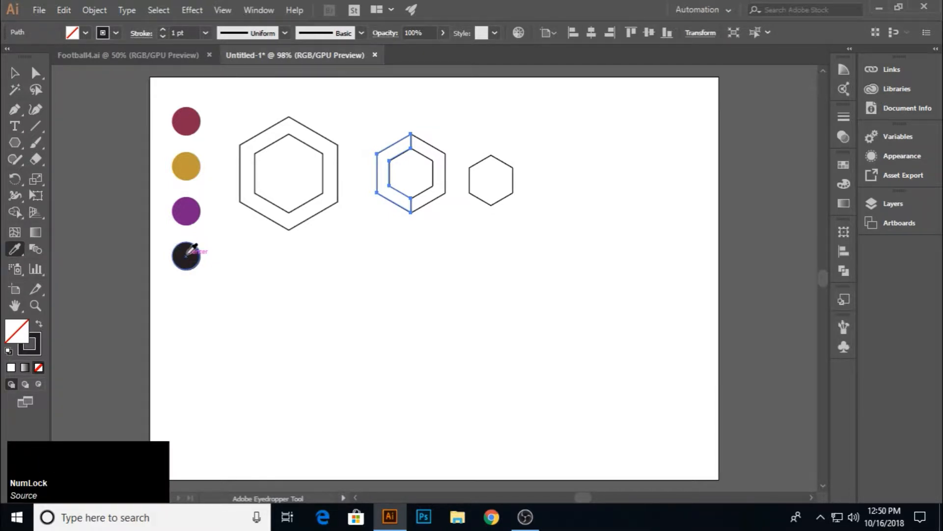
left_click(187, 253)
left_click(429, 193, "ctrl")
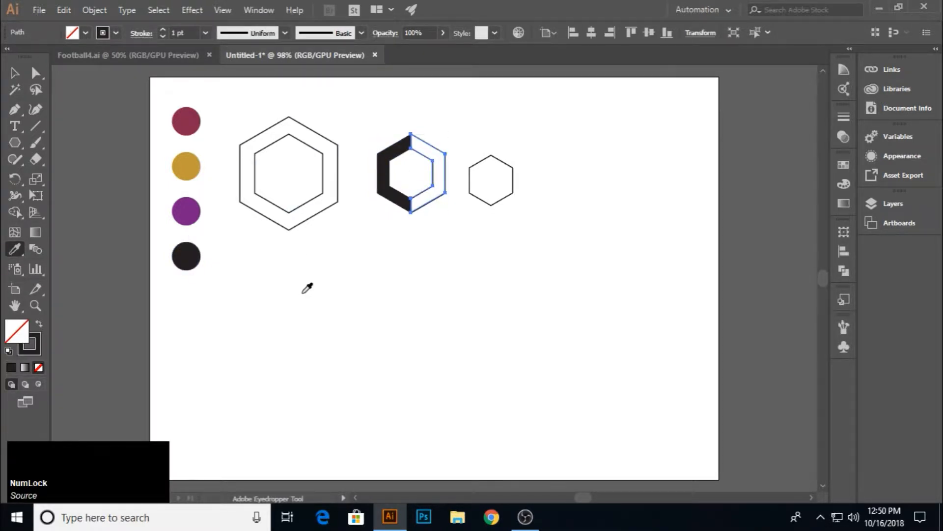
left_click(481, 223)
left_click(14, 73)
left_click(457, 305)
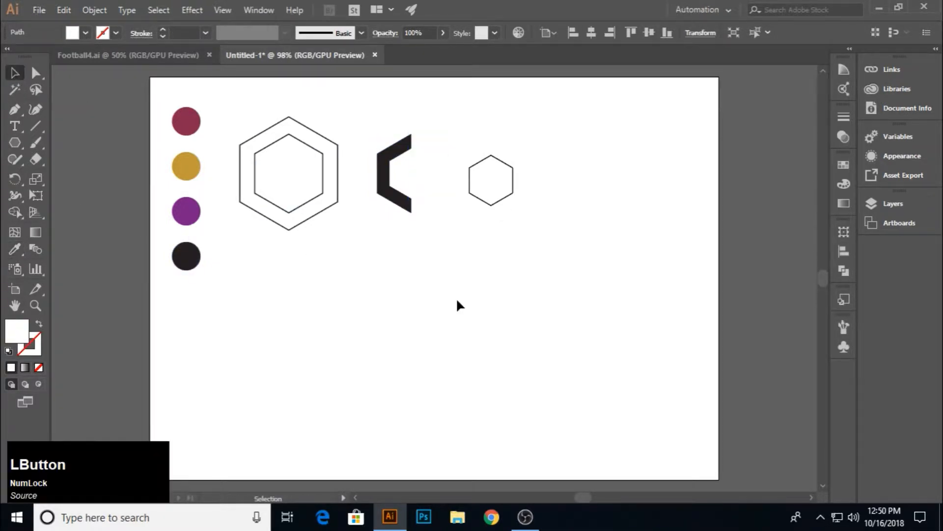
Step: Fill the large hexagon ring with the gold swatch colour using the Eyedropper
left_click_drag(435, 248, 435, 249)
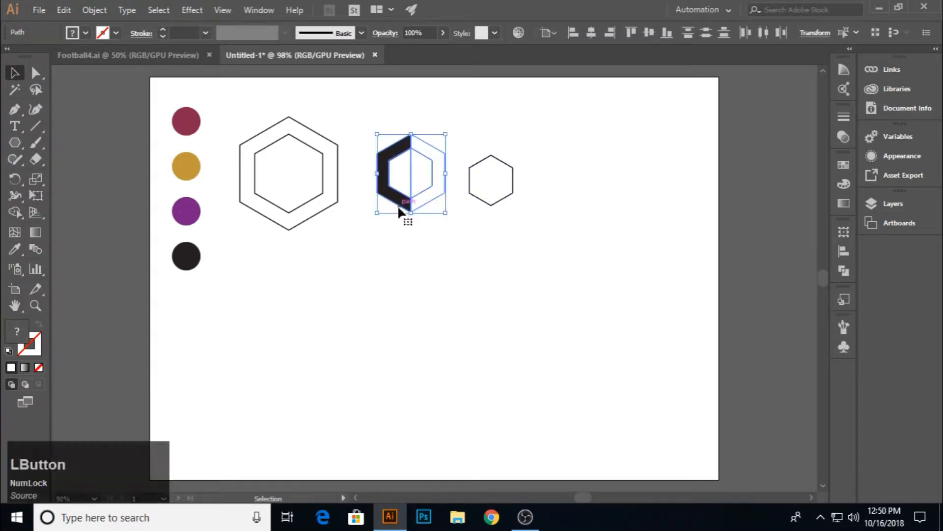
left_click(300, 208)
left_click(185, 165)
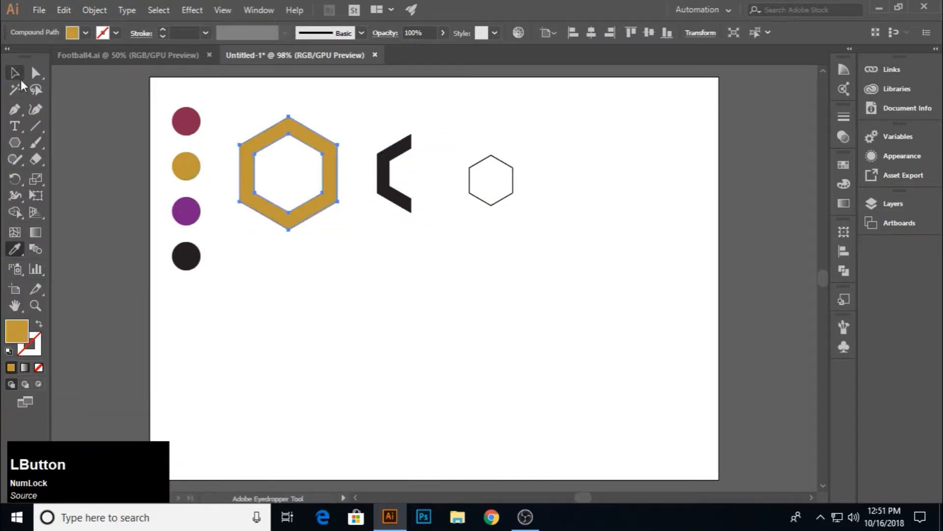
Step: Group the black and white half-rings and fit a copy of the group inside the gold ring
left_click(368, 228)
left_click(406, 167)
right_click(402, 203)
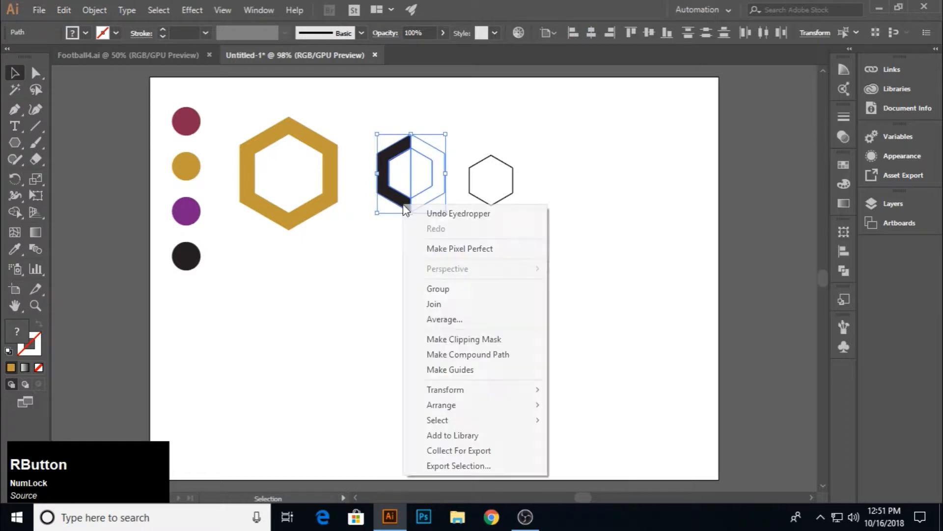
left_click(432, 289)
left_click_drag(403, 204, 279, 206)
left_click(370, 273)
left_click(278, 163)
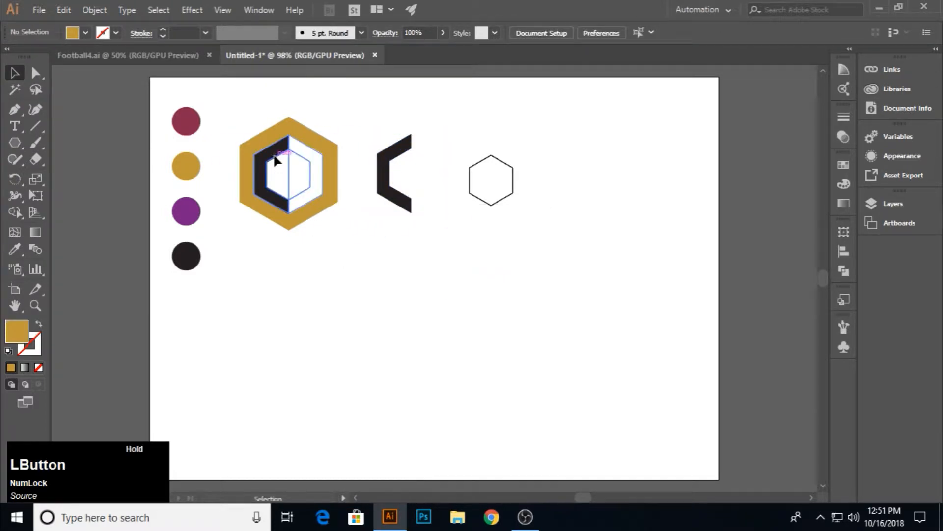
left_click(352, 258)
left_click(269, 149)
scroll(254, 140, "up", 3)
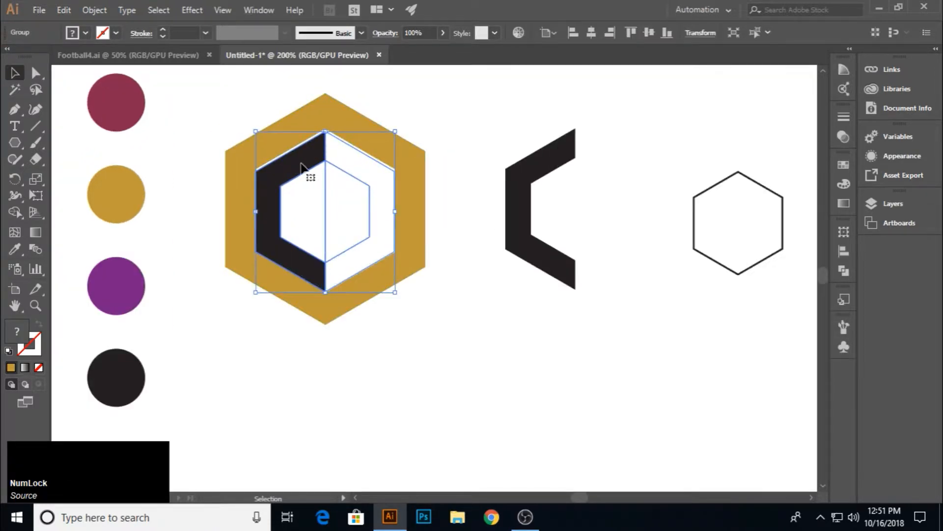
left_click(385, 323)
Step: Place a copy of the gold ring around the second black-and-white group and flip that group horizontally
left_click_drag(370, 298, 622, 319)
left_click(621, 320)
left_click(559, 269)
left_click(700, 34)
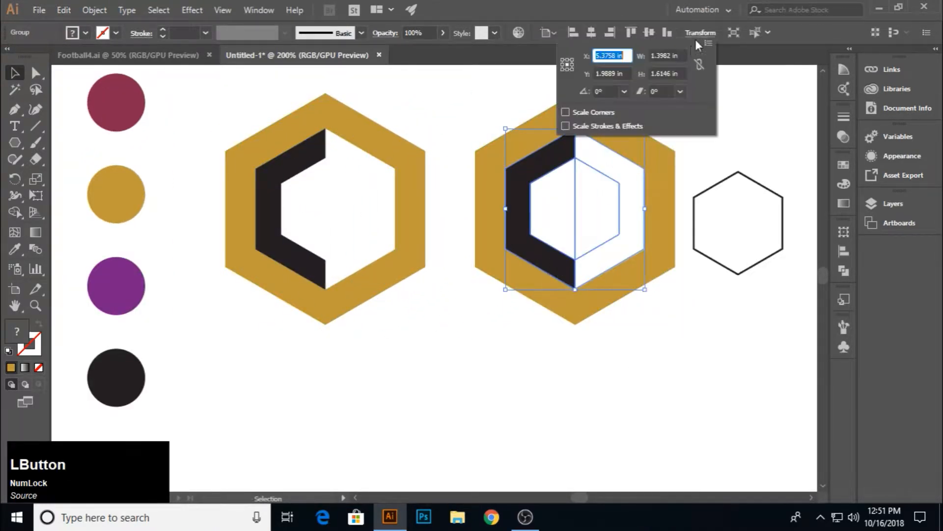
left_click(708, 43)
left_click(767, 43)
left_click(596, 362)
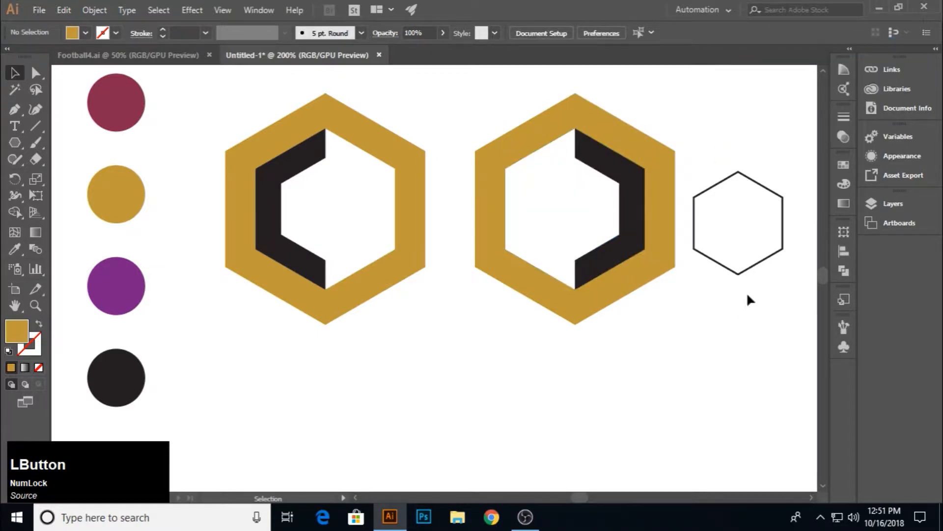
Step: Copy the small outlined hexagon into the centre of the right-hand ring and fill it with the purple swatch colour
left_click_drag(739, 275, 575, 260)
key("i")
left_click(106, 288)
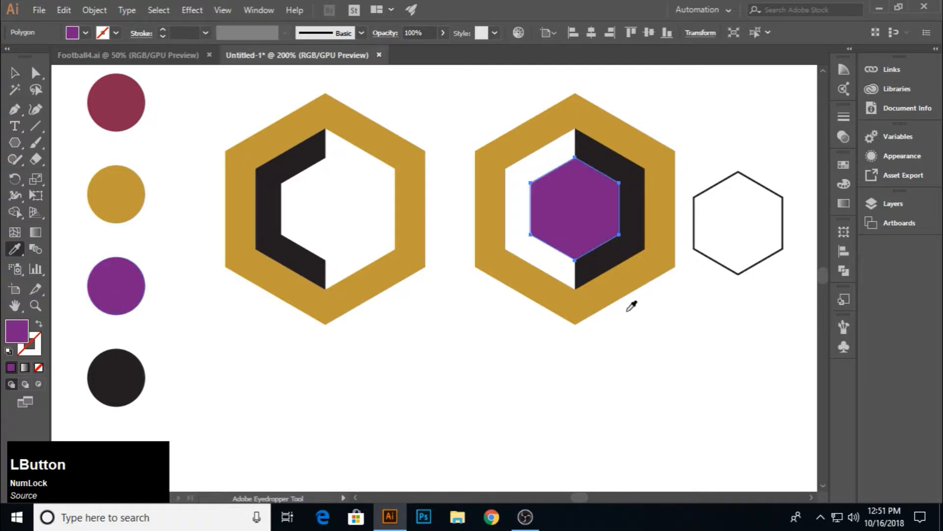
key("v")
left_click(631, 306)
Step: Copy the purple hexagon into the centre of the left-hand ring and recolour the copy with the maroon swatch
left_click_drag(590, 249, 348, 243)
left_click(15, 249)
left_click(105, 109)
key("v")
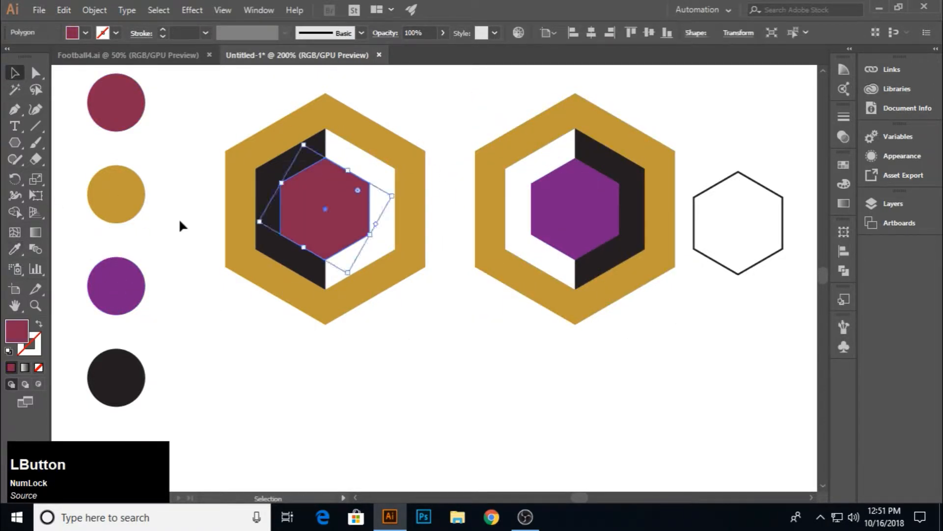
left_click(423, 333)
Step: Group all shapes of the maroon hexagon motif, and group all shapes of the purple motif separately
left_click_drag(225, 113, 404, 350)
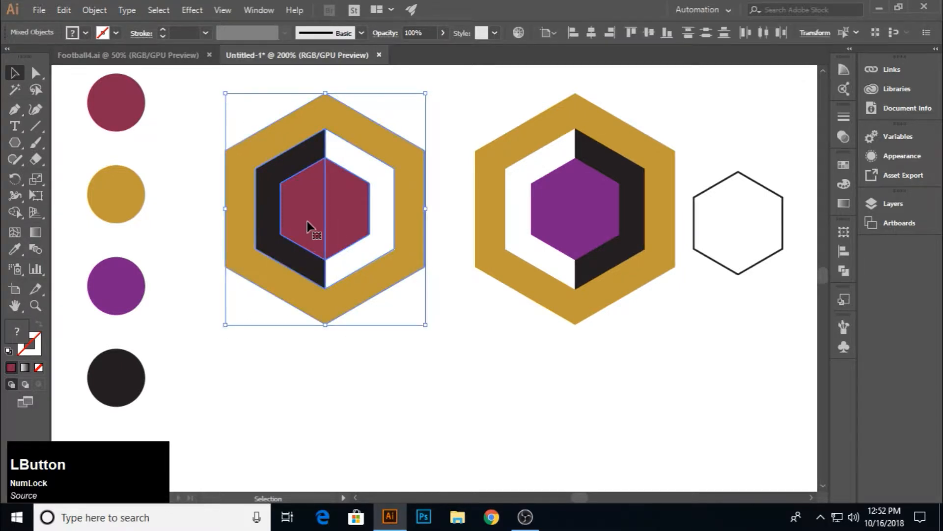
right_click(310, 228)
left_click(339, 306)
left_click_drag(650, 341, 650, 341)
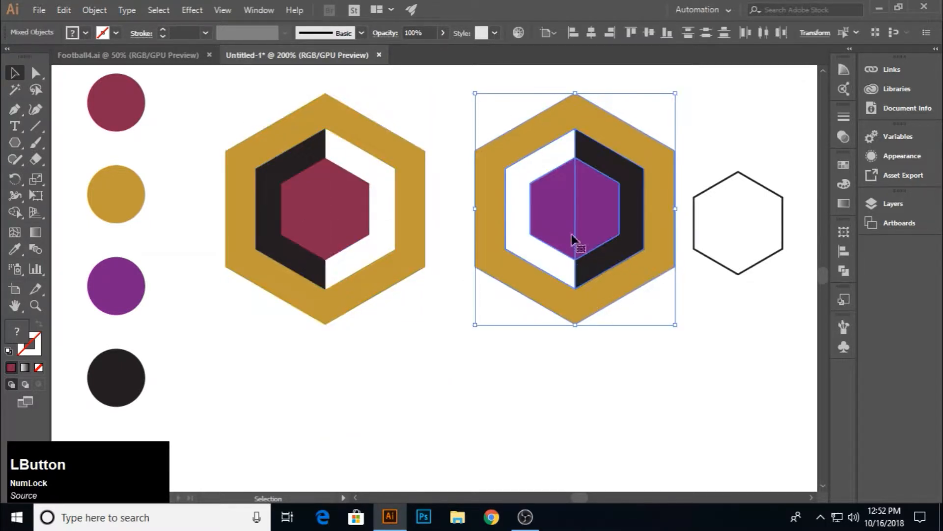
right_click(574, 236)
left_click(619, 318)
Step: Delete the leftover outlined hexagon and move the four colour swatches off the artboard to its left
left_click(724, 269)
key("Delete")
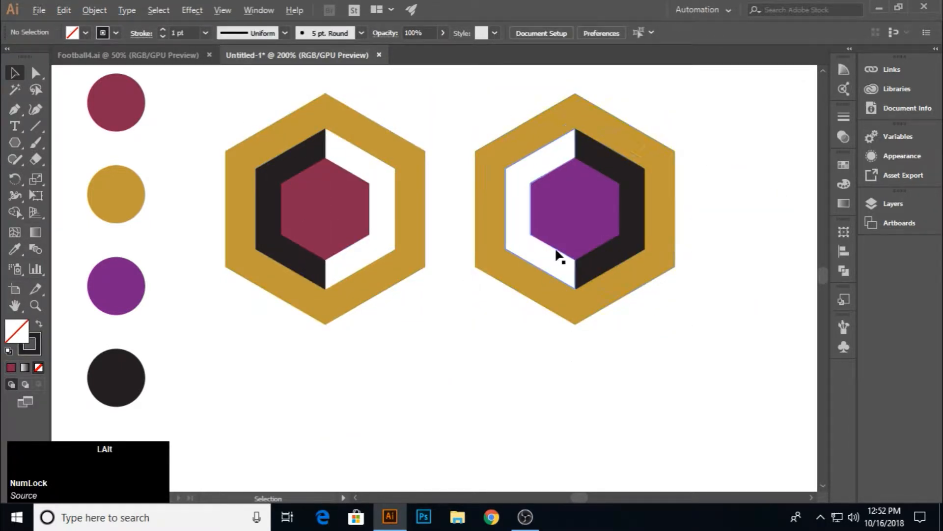
scroll(557, 253, "down", 2)
left_click_drag(362, 360, 363, 361)
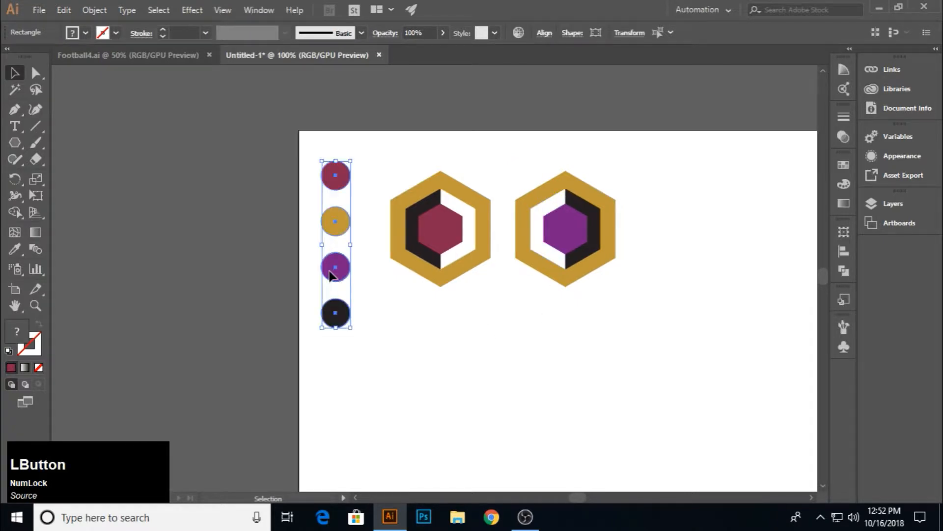
left_click_drag(336, 221, 162, 207)
Step: Scale down both hexagon motifs, placing the maroon one near the artboard's top-left corner and the purple one off the artboard
left_click_drag(363, 160, 608, 195)
left_click_drag(470, 255, 374, 223)
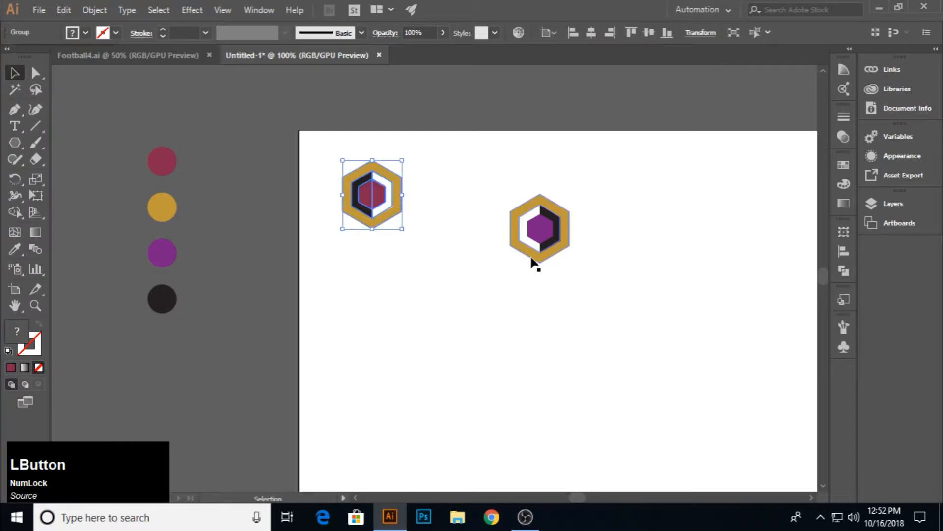
left_click_drag(535, 263, 255, 278)
left_click(518, 258)
left_click(471, 259)
left_click(391, 214)
left_click(470, 237)
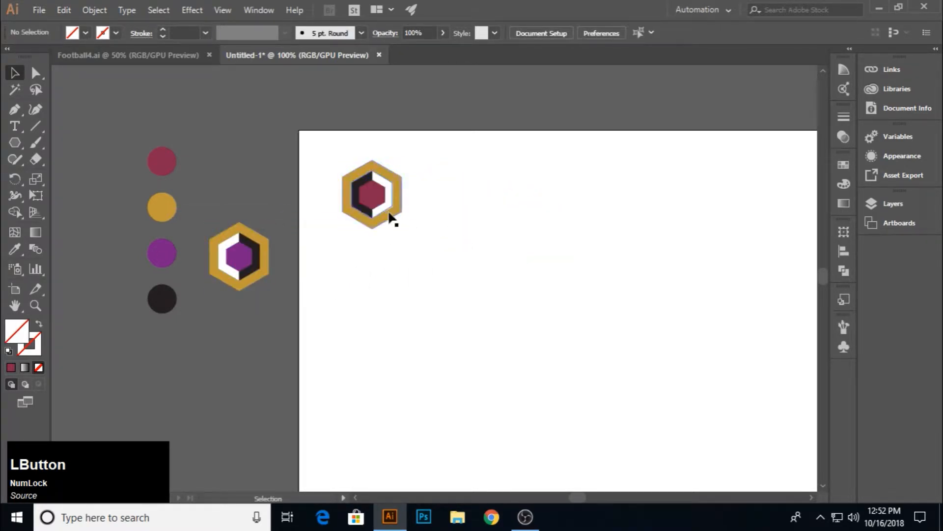
Step: Nudge the white half-ring of the maroon motif so that it lines up with the gold ring
scroll(390, 217, "up", 5)
left_click(391, 189)
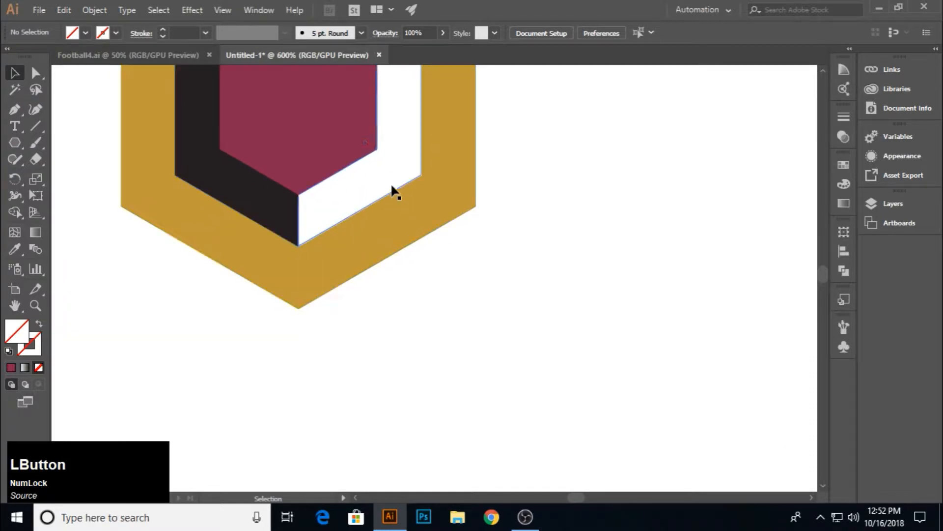
key("Down")
left_click(489, 245)
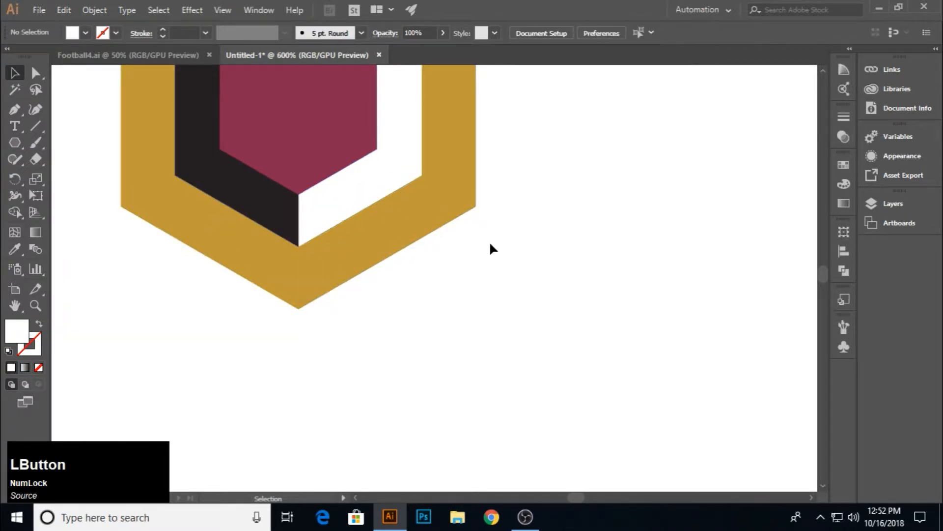
scroll(474, 162, "down", 3)
scroll(502, 172, "up", 2)
scroll(501, 169, "down", 1)
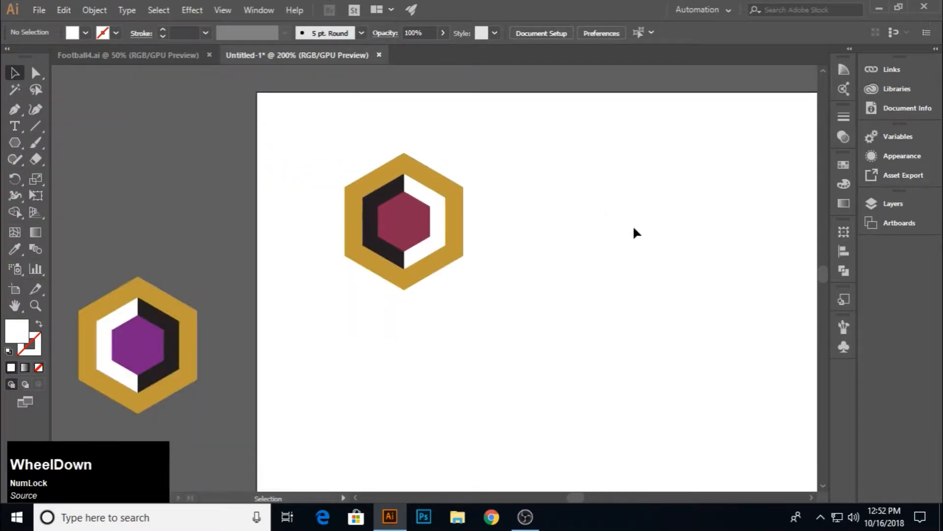
left_click_drag(634, 231, 491, 186)
scroll(518, 214, "down", 1)
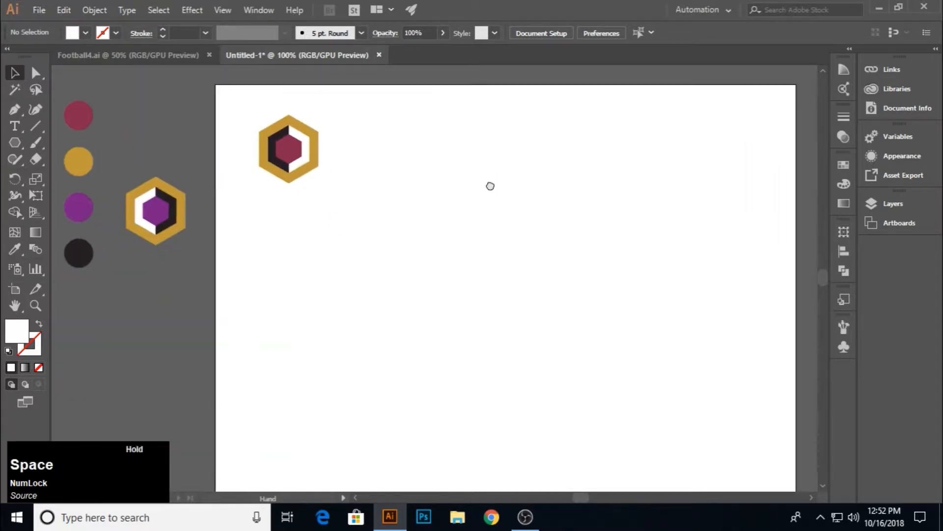
left_click(297, 178)
left_click_drag(320, 183, 309, 173)
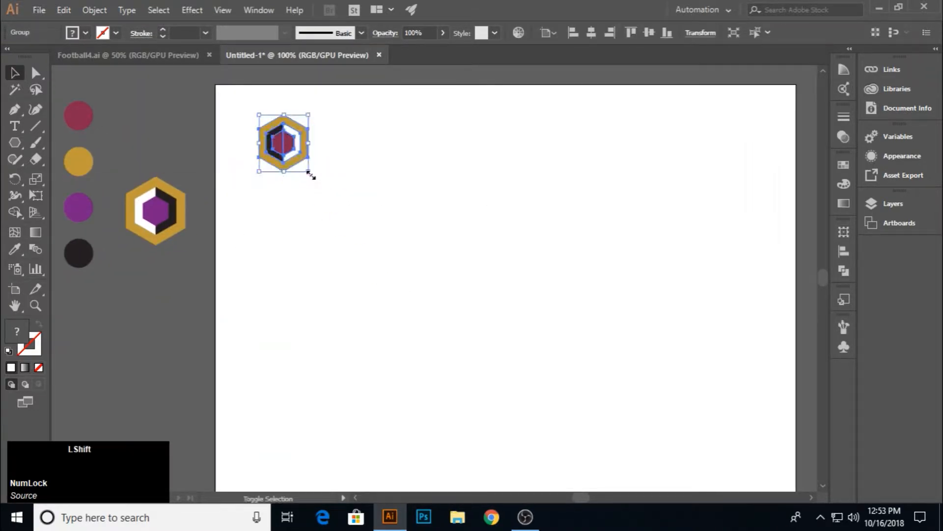
key("ctrl+z")
Step: Scale the maroon and purple hexagon motifs down together to a slightly smaller size
mouse_move(169, 232)
left_mouse_down()
mouse_move(301, 246)
mouse_move(319, 261)
mouse_move(310, 239)
mouse_move(181, 218)
left_mouse_up()
left_click(279, 176, "shift")
left_click(357, 248)
Step: Duplicate the maroon motif repeatedly to the right, with the gold edges overlapping, to make a row of nine
left_click_drag(285, 168, 345, 169)
key("ctrl+z")
key("ctrl+d")
key("ctrl+d")
key("ctrl+d")
key("ctrl+d")
key("ctrl+d")
key("ctrl+d")
key("ctrl+d")
left_click(255, 176)
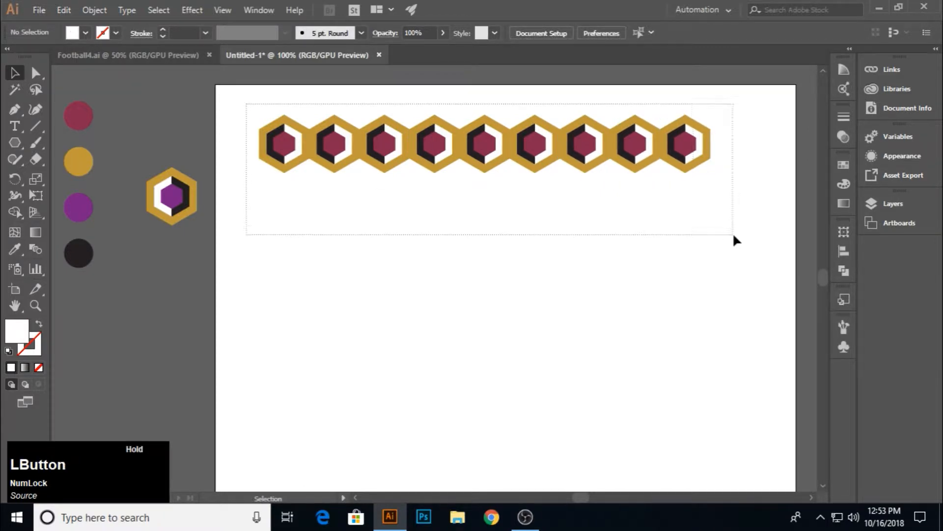
Step: Copy the row of maroon motifs downwards, shifted half a motif to the left so the hexagons interlock
left_click_drag(733, 236, 733, 236)
left_click_drag(450, 158, 430, 208)
left_click(528, 249)
Step: Copy the two interlocking rows downwards and repeat the duplication until the honeycomb has eight rows
left_click_drag(747, 262, 747, 263)
left_click_drag(544, 182, 523, 269)
key("ctrl+d")
key("ctrl+d")
left_click(581, 231)
scroll(581, 231, "down", 1)
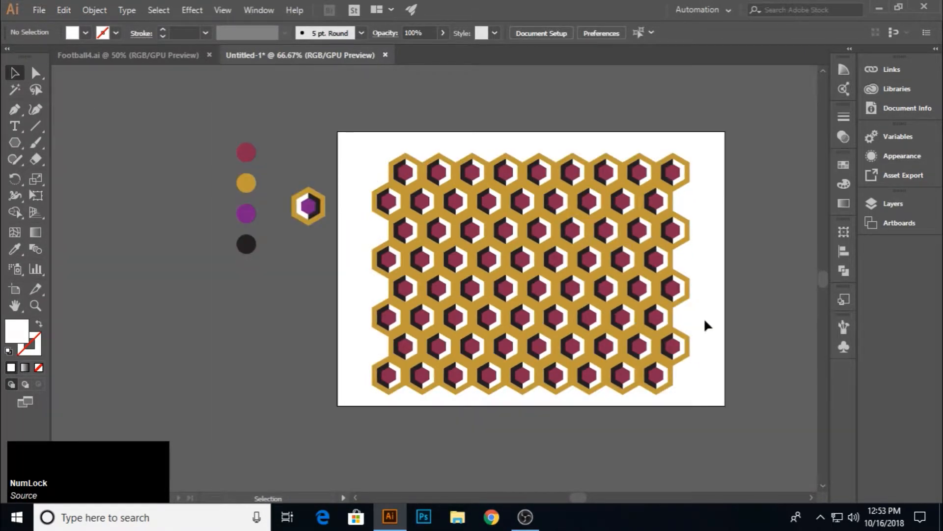
Step: Save the honeycomb's upper-left block, six rows of five motifs, as a dynamic symbol named Pat1
left_click_drag(362, 156, 536, 299)
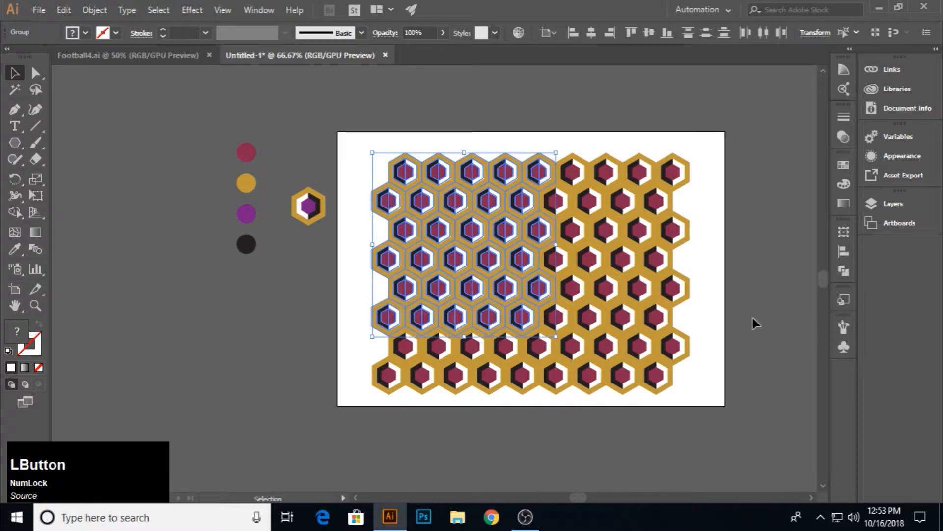
left_click(845, 344)
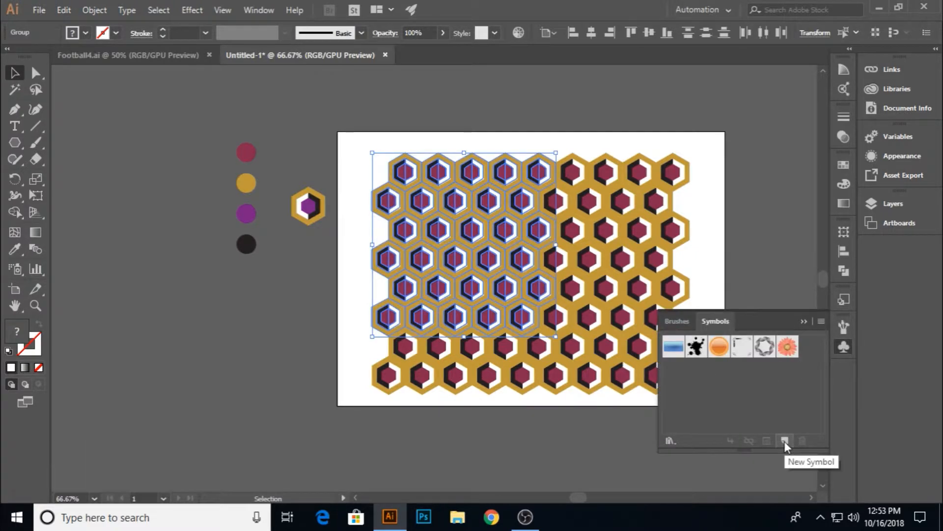
left_click(784, 440)
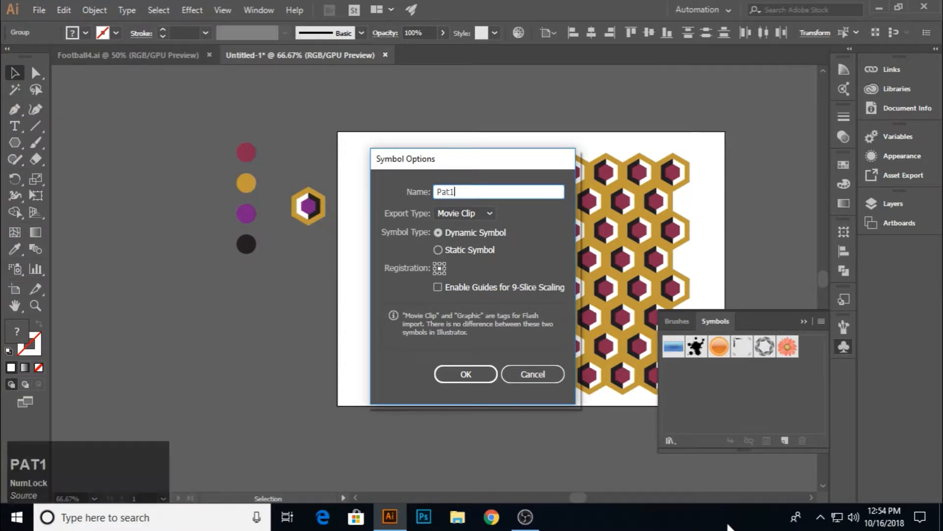
left_click(460, 374)
left_click(353, 150)
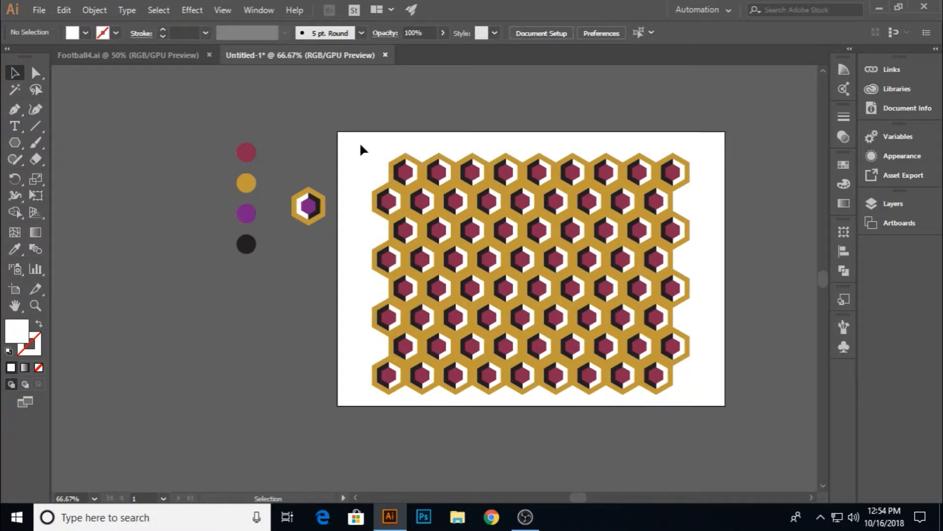
Step: Scale the Pat1 symbol instance down, keeping its upper-left corner in place
left_click_drag(360, 143, 483, 351)
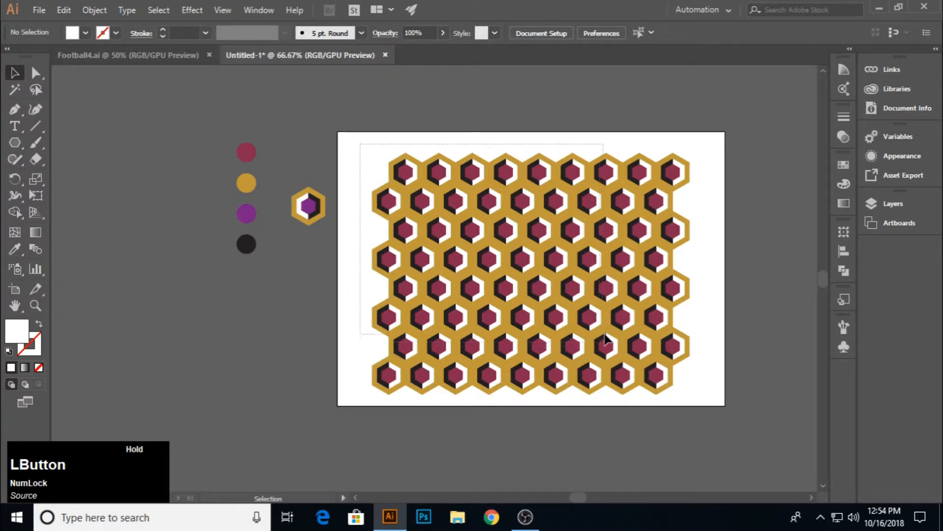
left_click_drag(606, 338, 533, 297)
left_click(371, 202)
left_click(438, 281)
Step: Save the scaled-down block as a second dynamic symbol named Pat2
left_click(844, 347)
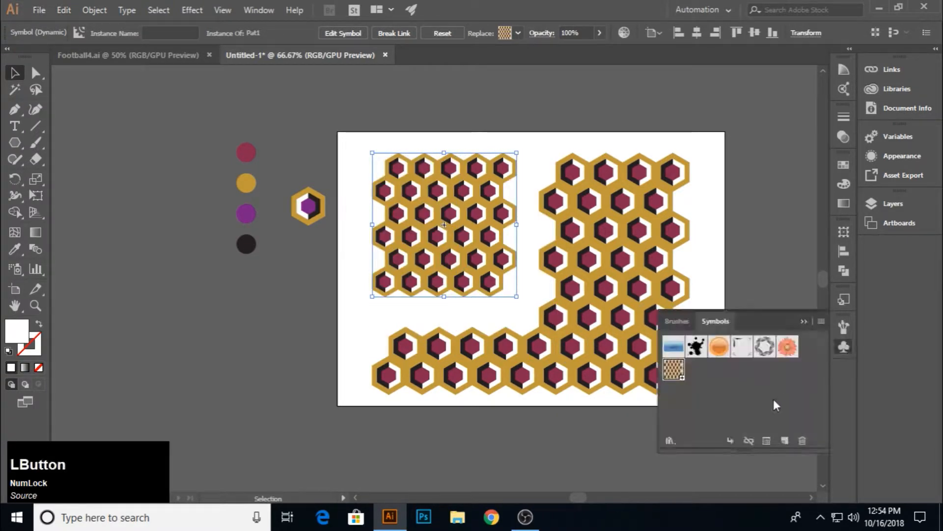
left_click(784, 441)
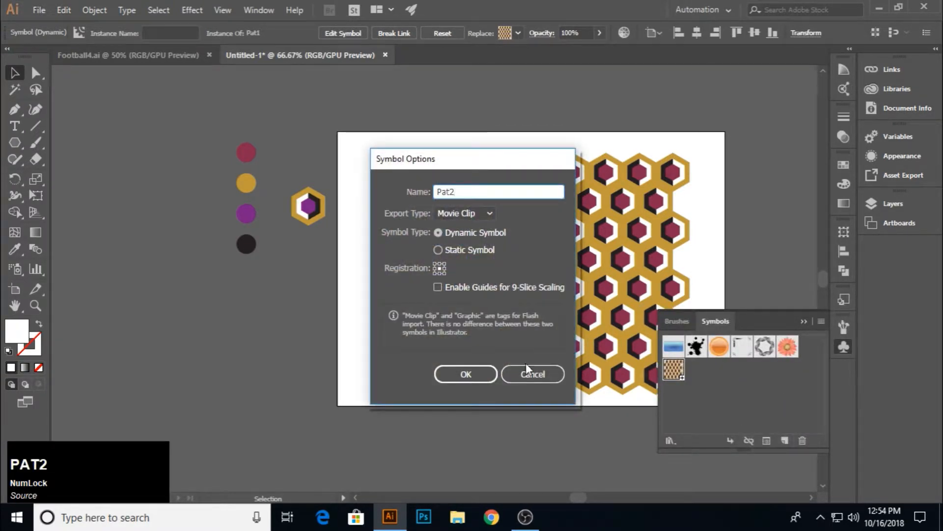
left_click(466, 374)
left_click(805, 323)
Step: Move back and forth through the recent symbol edits and undo the creation of the Pat2 symbol
key("ctrl+z")
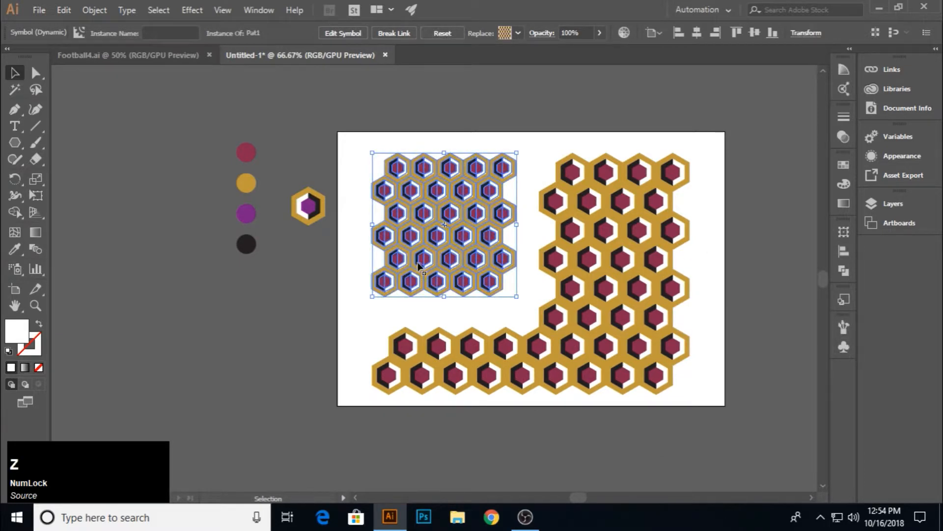
right_click(449, 237)
left_click(844, 347)
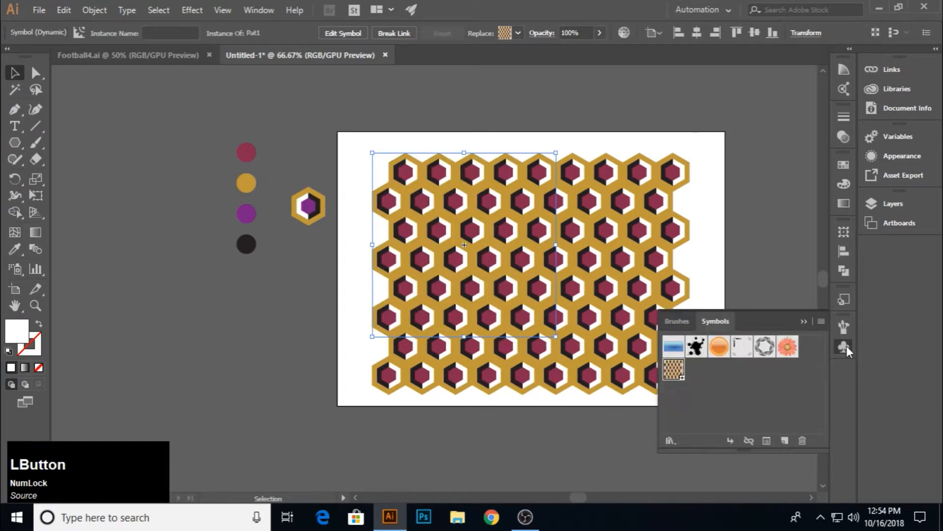
left_click(804, 323)
key("ctrl+shift+b")
key("ctrl+shift+z")
key("ctrl+shift+z")
left_click(844, 347)
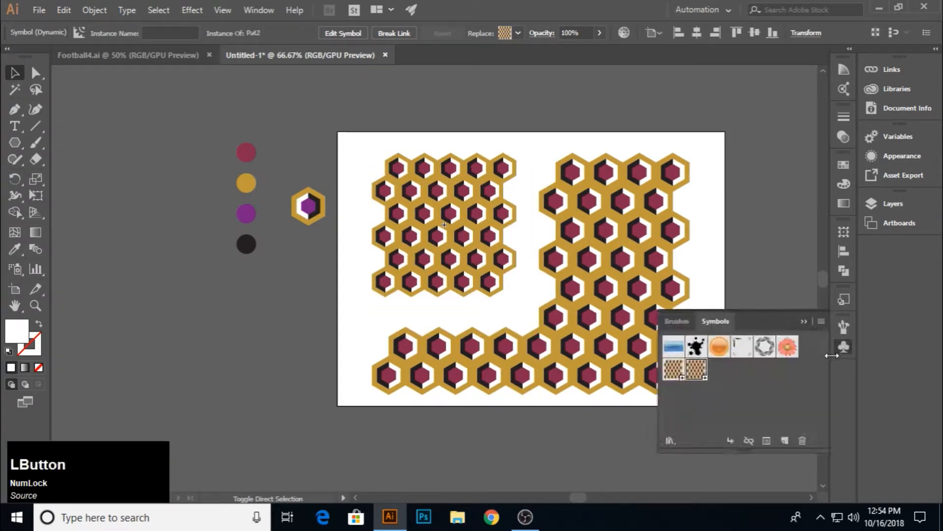
left_click(482, 385)
right_click(441, 278)
left_click(479, 338)
left_click(804, 322)
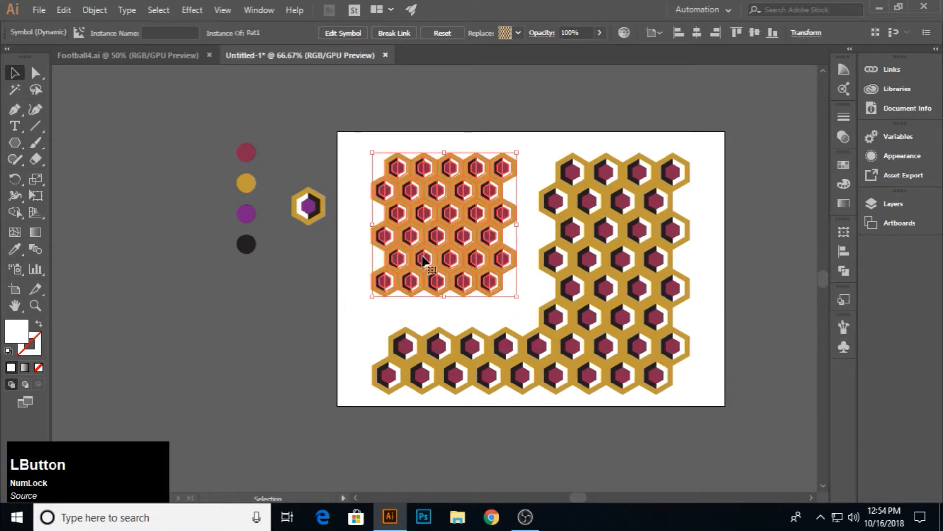
Step: Break the Pat1 instance's symbol link and scale the block back up to fit the surrounding honeycomb
right_click(426, 259)
left_click(421, 278)
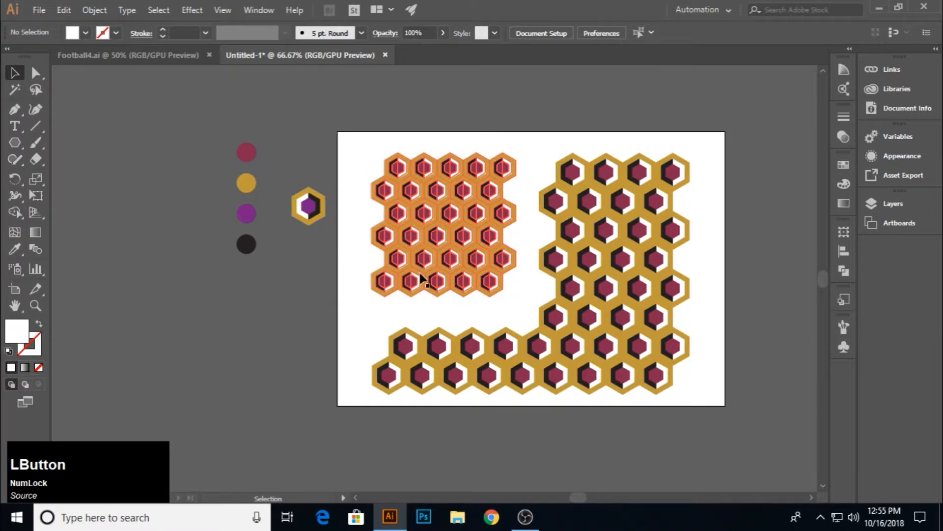
left_click(464, 253)
left_click_drag(511, 298, 557, 338)
Step: Group the whole maroon honeycomb and move it off the artboard, down and to the left
left_click(712, 352)
left_click_drag(357, 147, 712, 399)
right_click(506, 246)
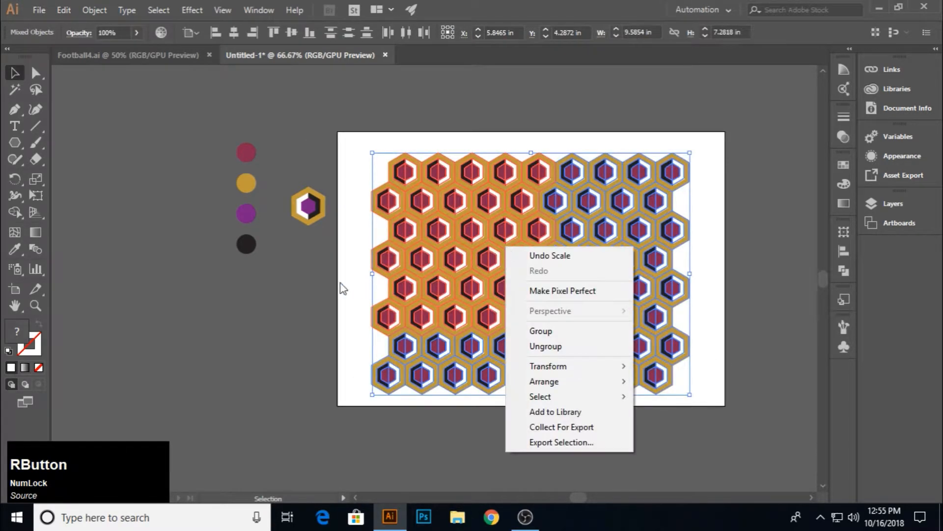
left_click(416, 268)
right_click(417, 268)
left_click_drag(354, 153, 683, 391)
right_click(597, 304)
left_click(626, 200)
left_click_drag(615, 214, 186, 349)
Step: Place the purple motif in the artboard's upper-left corner and duplicate it to the right to make a row of ten
left_click_drag(297, 215, 418, 190)
left_click(382, 181, "shift")
key("ctrl+d")
key("ctrl+d")
key("ctrl+d")
key("ctrl+d")
key("ctrl+d")
key("ctrl+d")
key("ctrl+d")
key("ctrl+d")
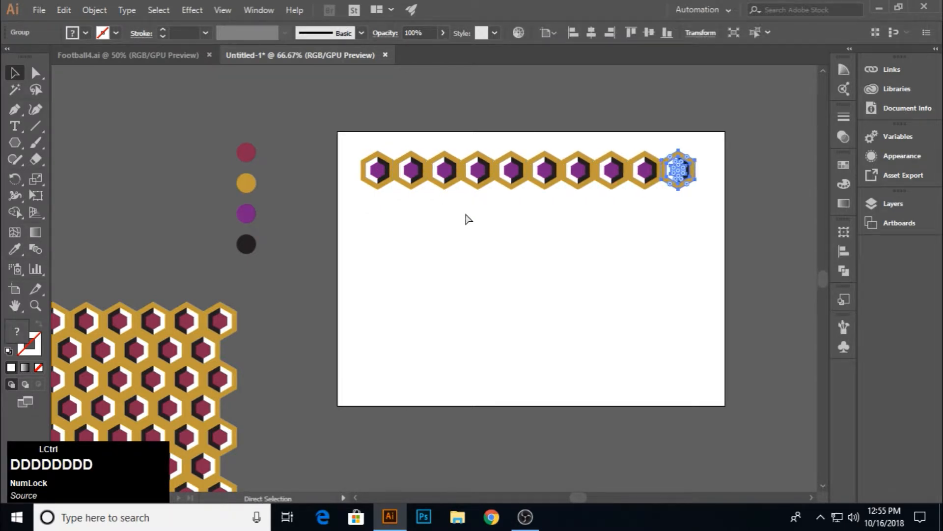
Step: Copy the row of purple motifs downwards, shifted half a motif to the left so the hexagons interlock
left_click(465, 219)
key("ctrl+plus")
key("ctrl+plus")
key("ctrl+z")
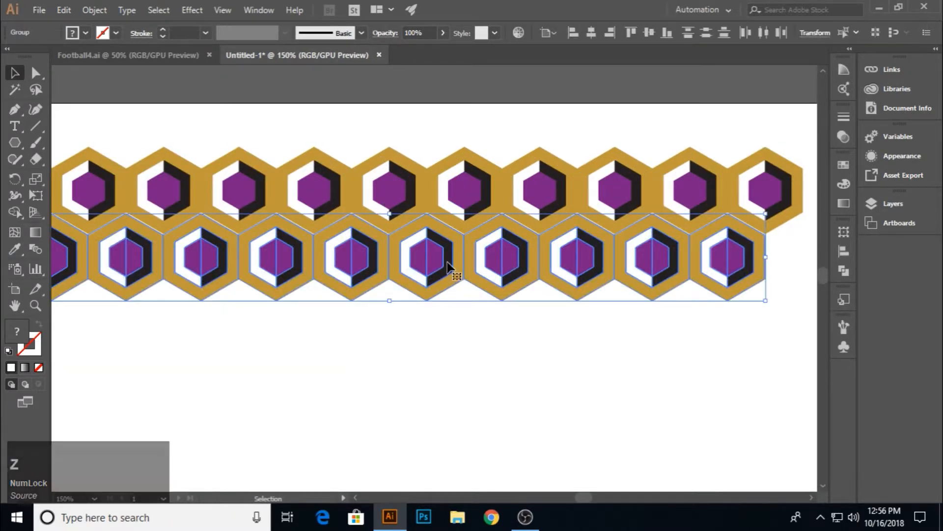
left_click_drag(436, 226, 433, 227)
left_click(551, 349)
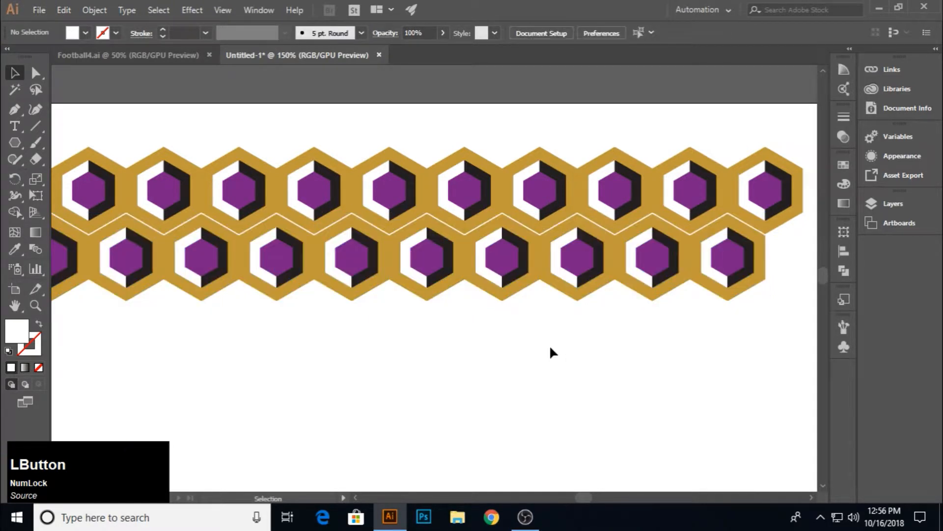
Step: Nudge the second purple row upwards to close the gap between the two rows' gold edges
key("ctrl+z")
key("Up")
key("Up")
left_click(449, 362)
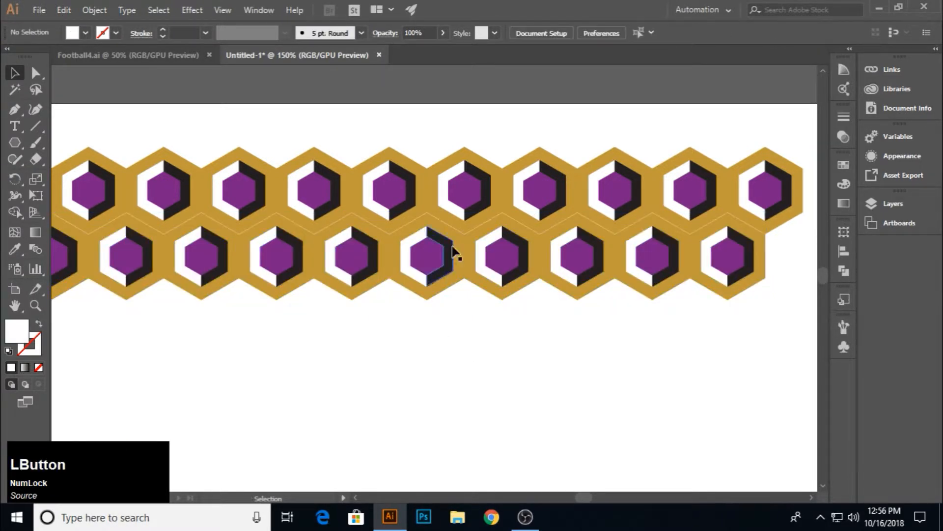
scroll(165, 293, "down", 1)
left_click_drag(681, 366, 680, 365)
key("Up")
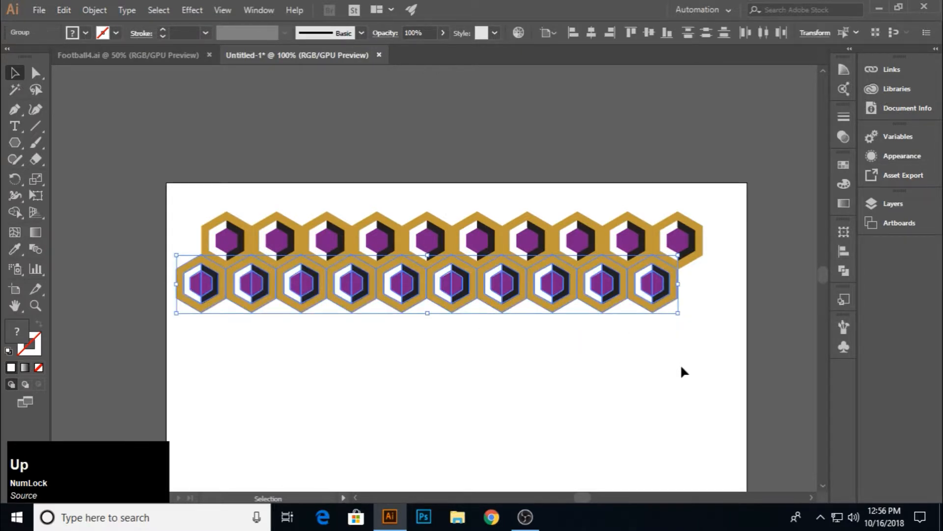
left_click(680, 366)
Step: Copy the two interlocking purple rows downwards and repeat the duplication until the honeycomb has eight rows
left_click_drag(156, 192, 708, 336)
left_click_drag(461, 258, 464, 350)
key("ctrl+d")
key("ctrl+d")
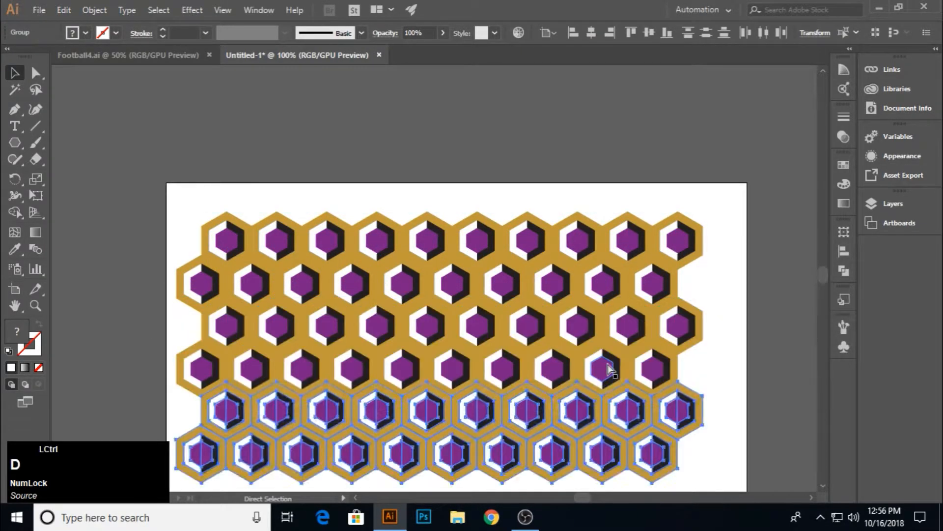
scroll(679, 342, "down", 1)
left_click(679, 342)
Step: Group the purple honeycomb and move it slightly to sit centred on the artboard
right_click(500, 328)
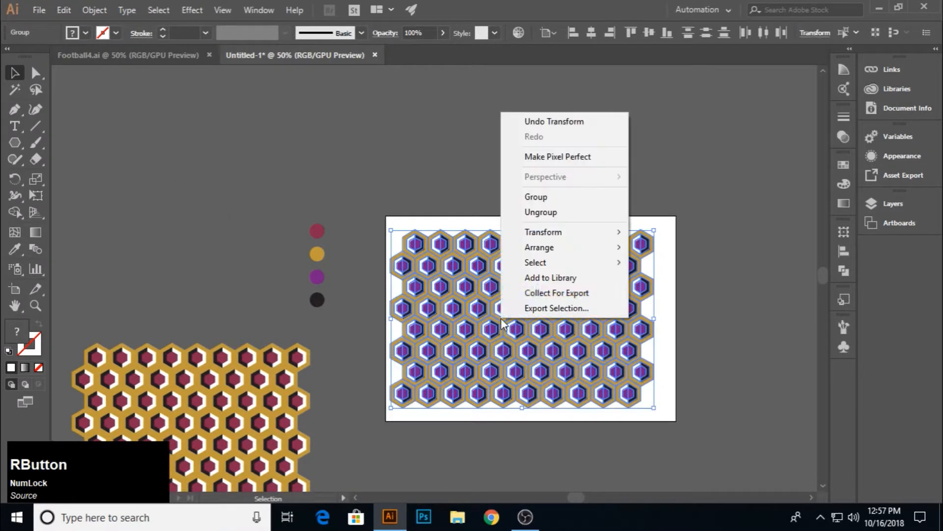
left_click(543, 216)
left_click(543, 204)
left_click_drag(453, 318, 460, 321)
left_click(683, 358)
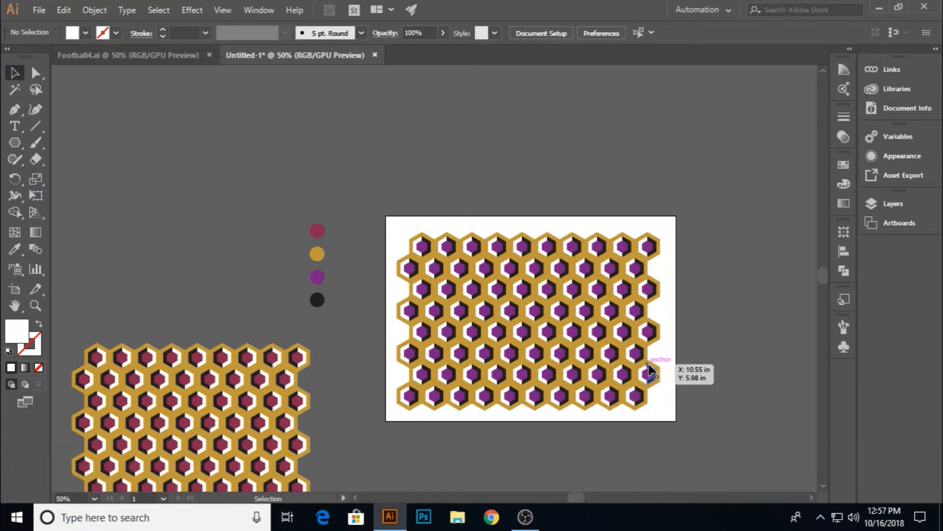
Step: Draw a second artboard about 7.78 by 8.27 in to the right of Artboard 1
key("space")
left_click_drag(598, 361, 386, 341)
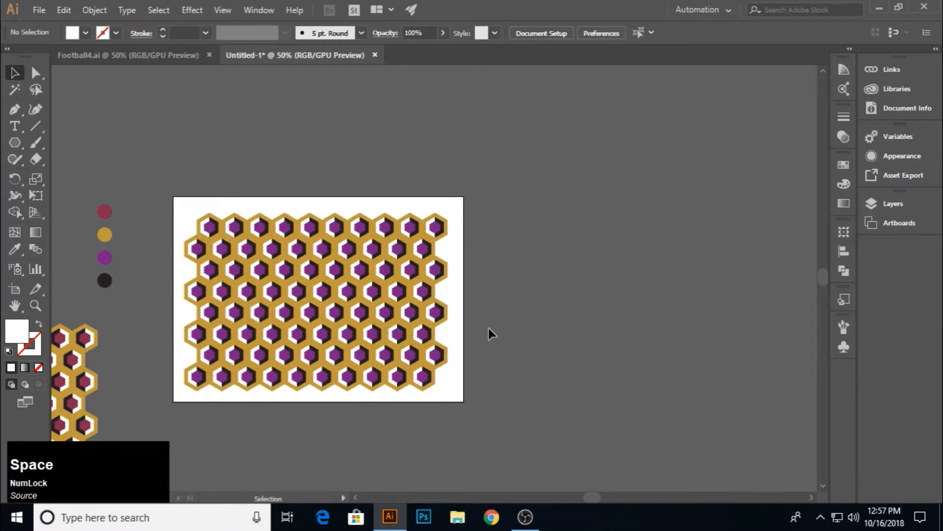
left_click(15, 290)
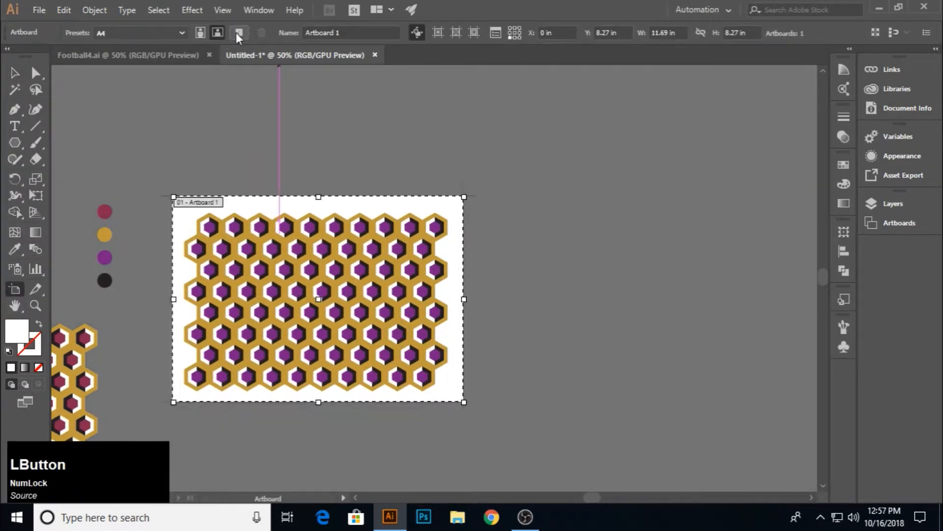
left_click_drag(477, 196, 673, 402)
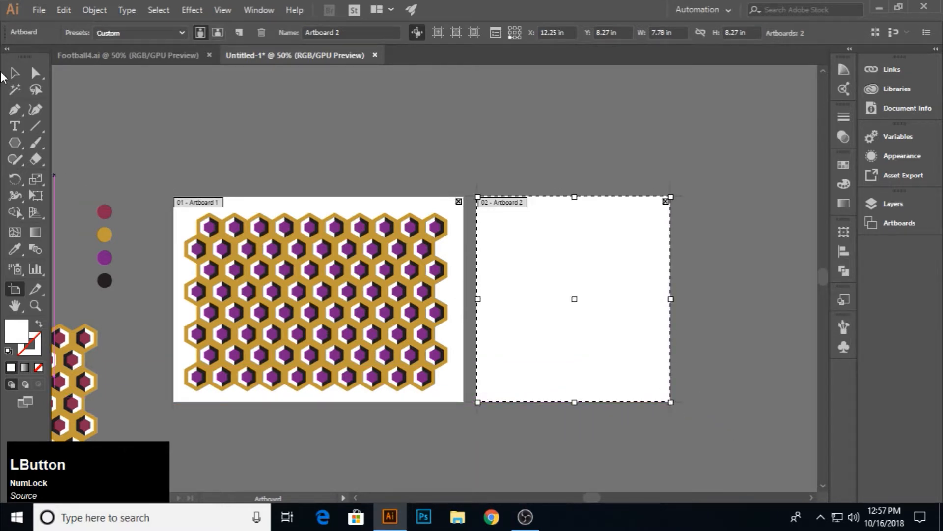
left_click(14, 73)
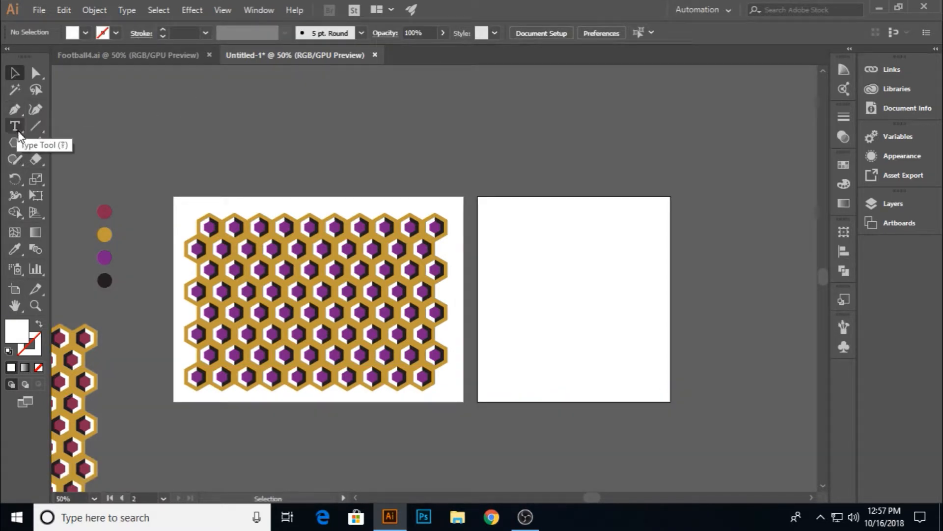
Step: Draw a circle about 3.54 in across on Artboard 2 and give it a light grey stroke
left_click_drag(15, 142, 64, 175)
left_click_drag(569, 287, 613, 332)
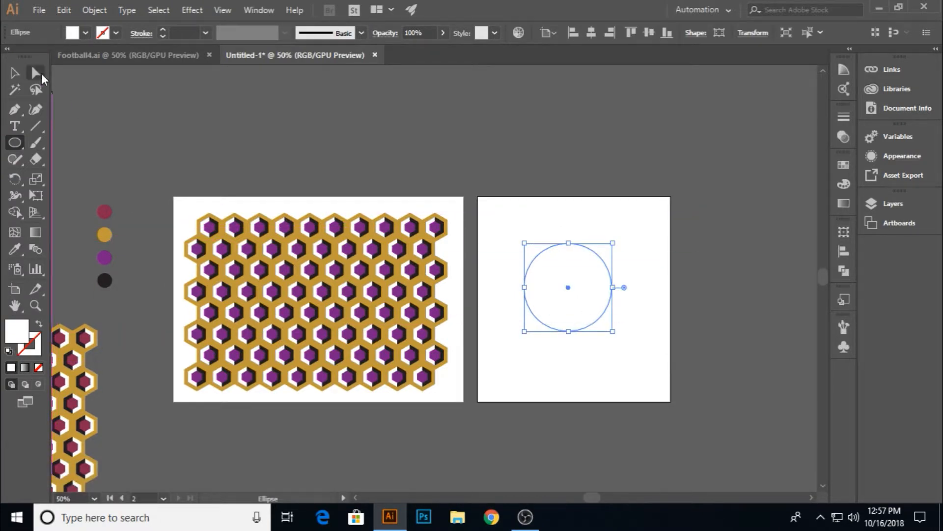
left_click(844, 167)
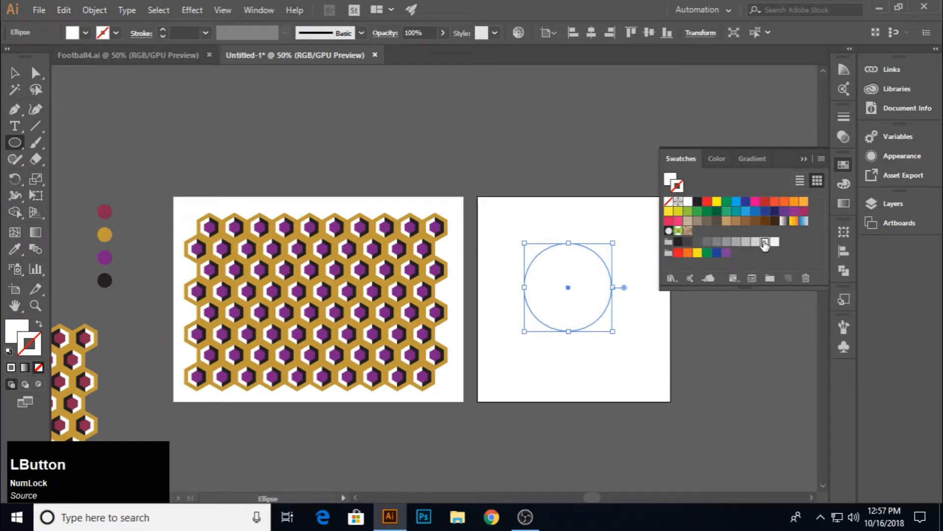
left_click(765, 243)
Step: Delete the circle's left anchor point and join the open ends to form a closed half circle
left_click(35, 71)
left_click(524, 287)
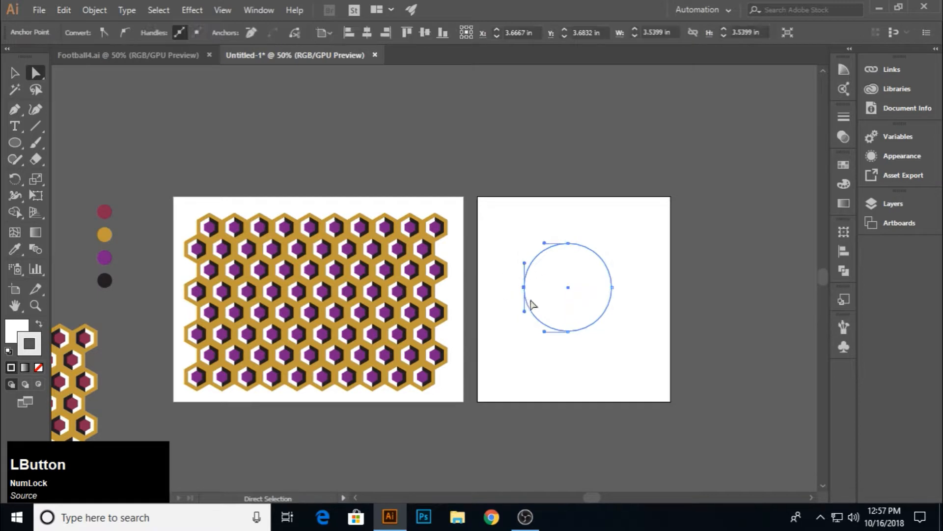
key("Delete")
right_click(569, 249)
left_click(607, 330)
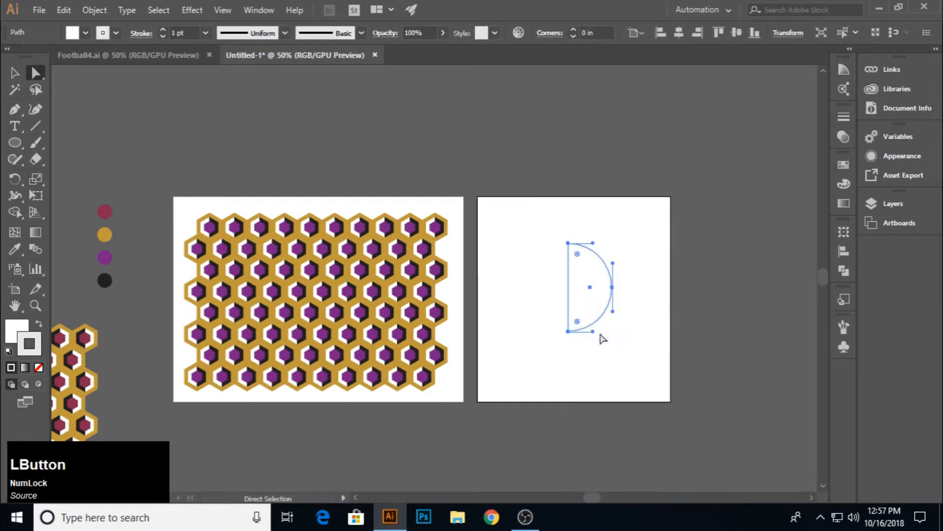
left_click(14, 72)
left_click(639, 353)
left_click(607, 312)
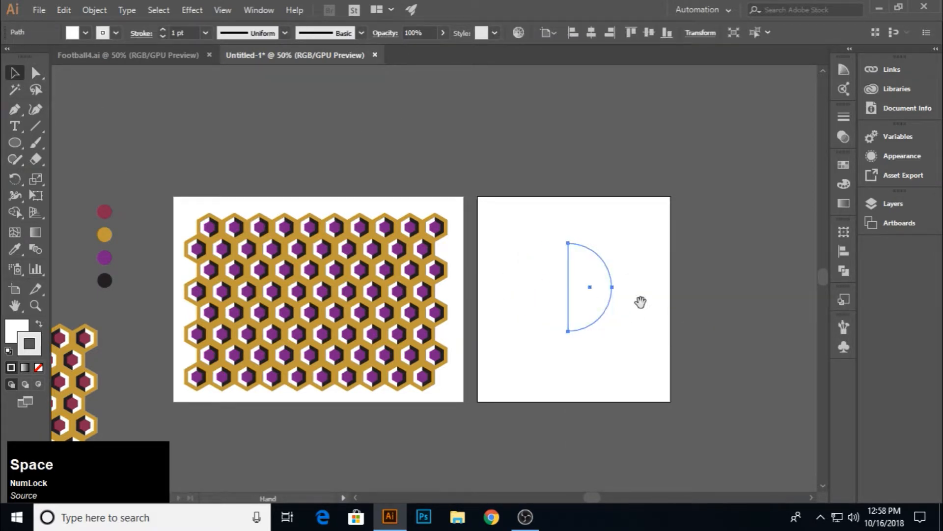
left_click_drag(640, 302, 463, 287)
left_click(192, 10)
mouse_move(216, 87)
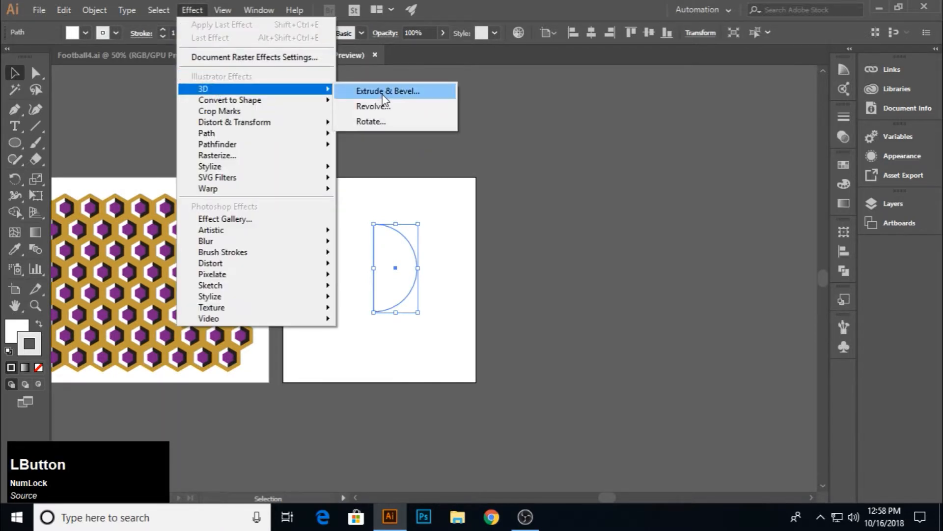
left_click(393, 91)
left_click(646, 317)
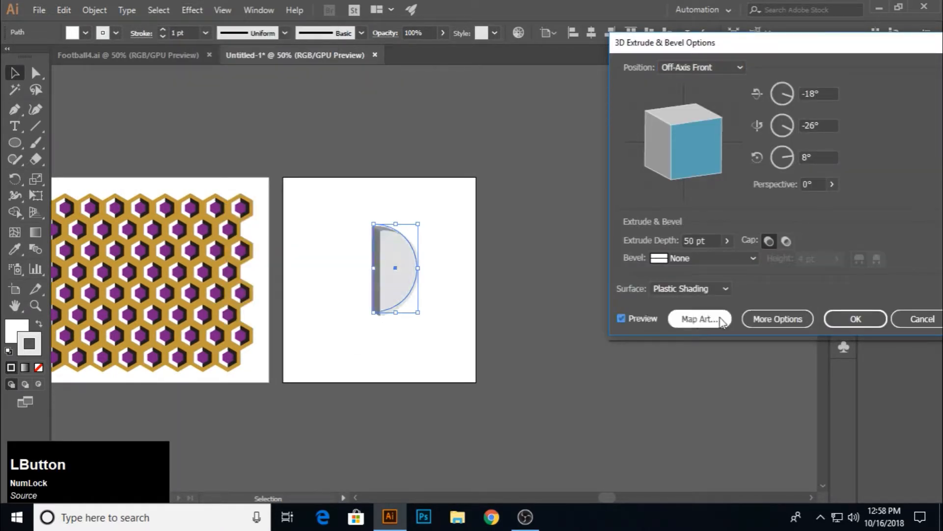
key("Escape")
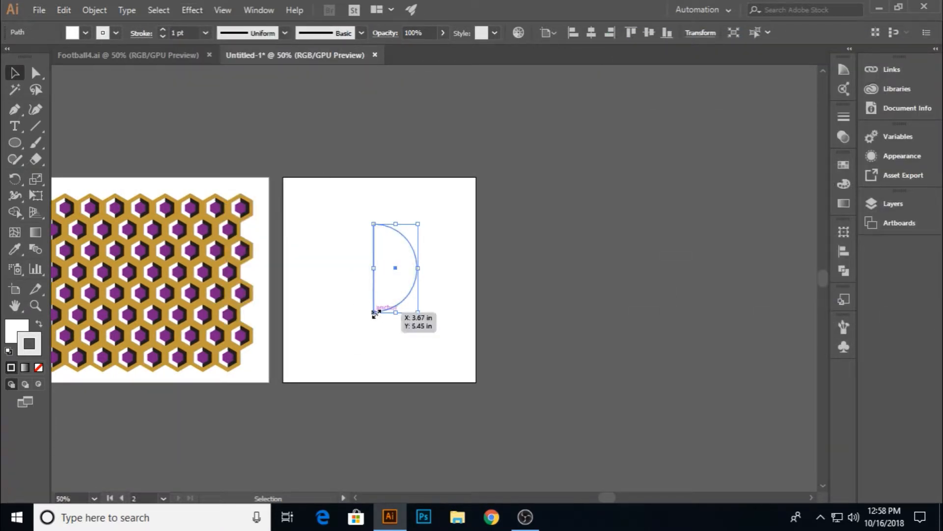
Step: Enlarge the half circle slightly and apply a 3D Revolve effect with a 360° angle from the left edge, previewing it
left_click_drag(375, 314, 365, 329)
left_click(191, 10)
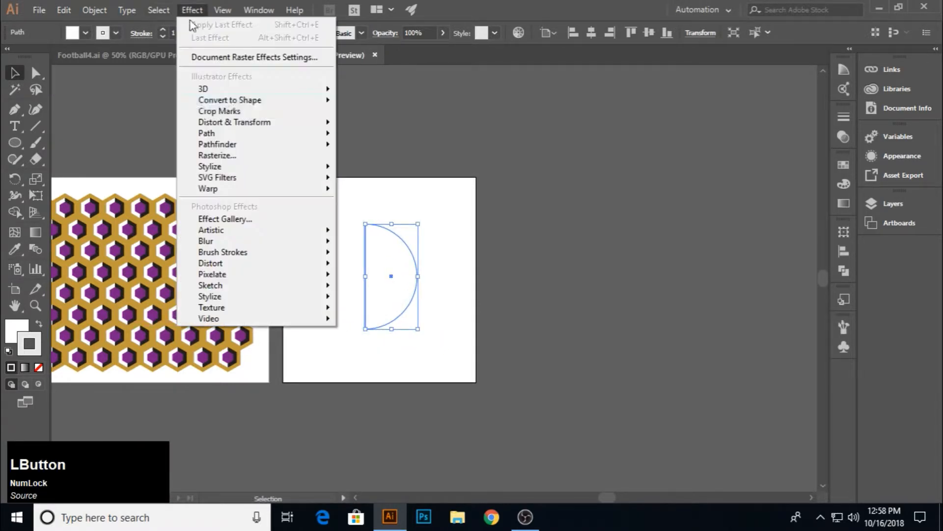
mouse_move(304, 89)
left_click(376, 102)
left_click(648, 331)
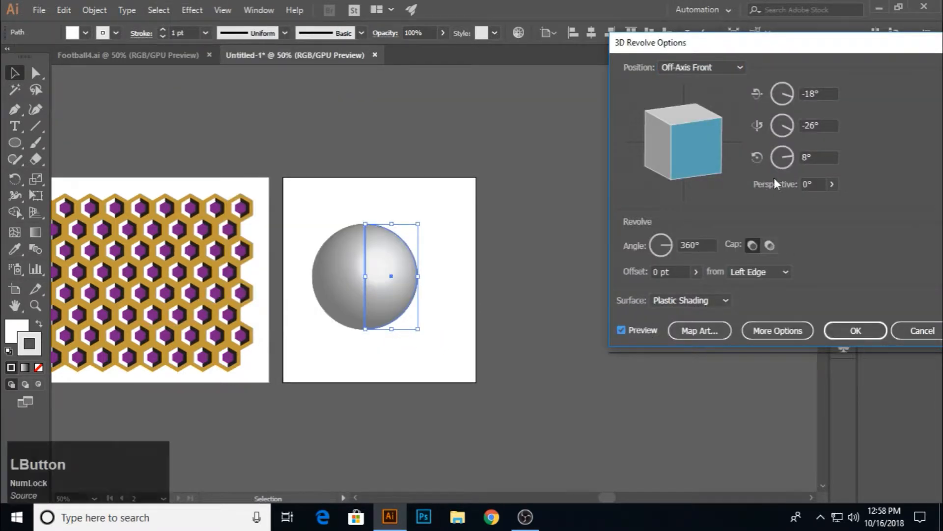
Step: Map the Pat1 symbol onto surface 4 of 6, enlarging and positioning it to cover the sphere's visible area
left_click(700, 330)
left_click(704, 67)
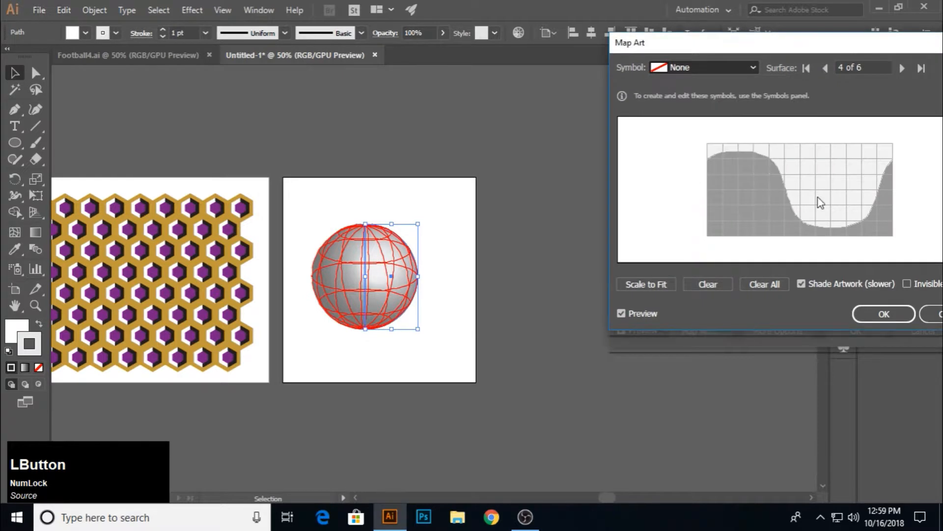
left_click_drag(825, 216, 783, 213)
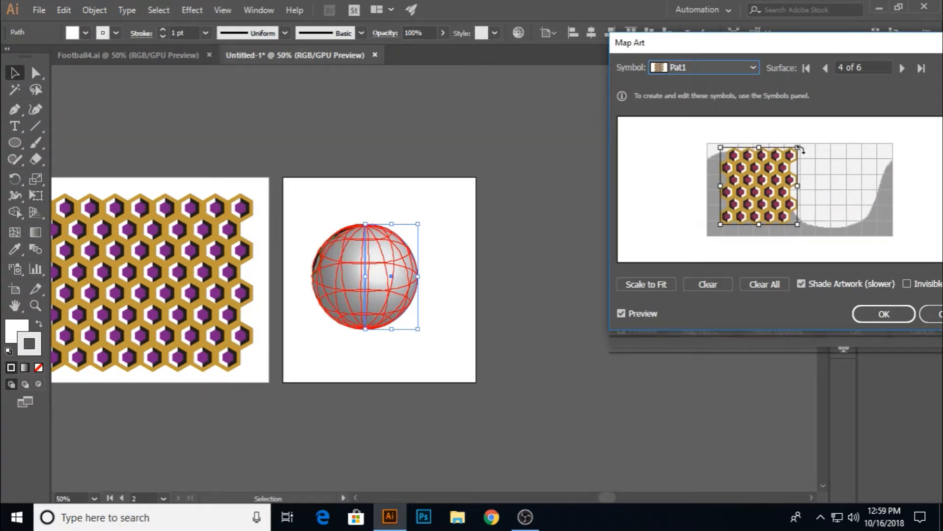
left_click_drag(799, 149, 834, 117)
left_click_drag(798, 180, 817, 181)
left_click_drag(779, 232, 790, 219)
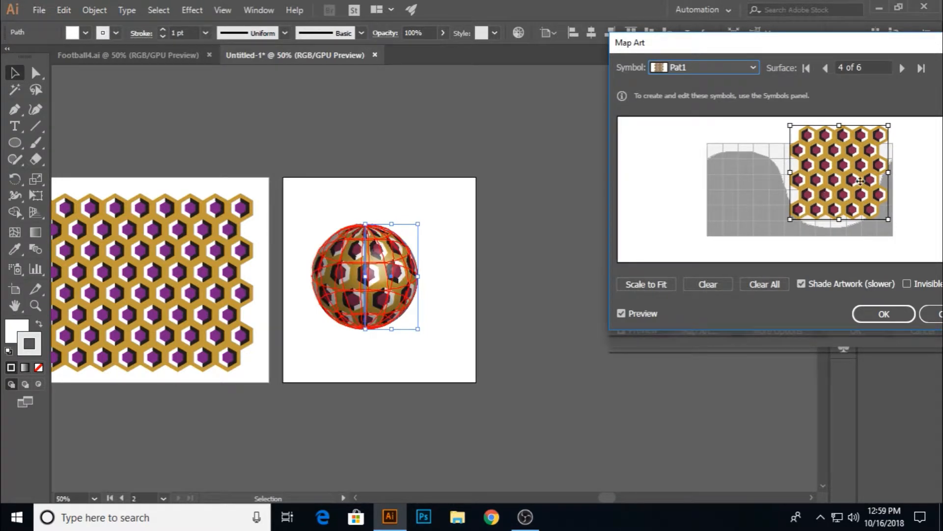
mouse_move(860, 181)
left_mouse_down()
mouse_move(853, 187)
mouse_move(846, 174)
left_mouse_up()
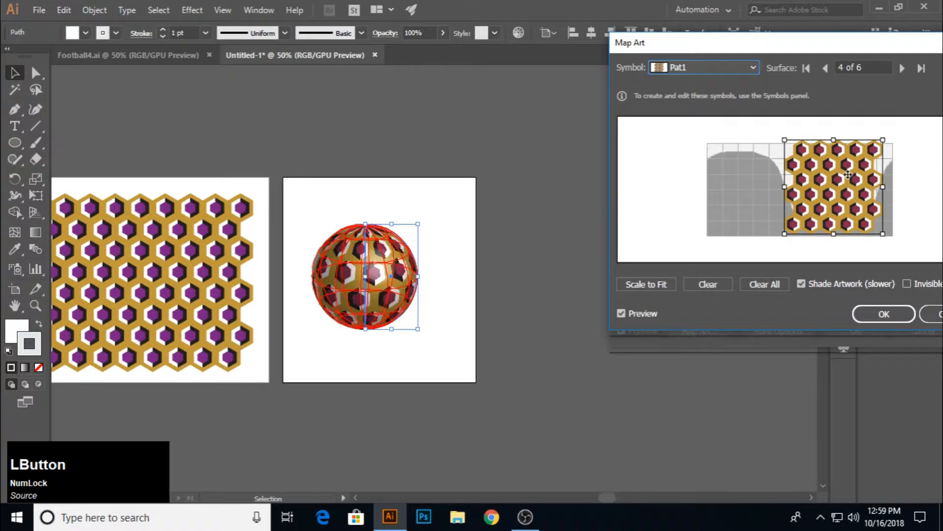
mouse_move(785, 140)
left_mouse_down()
mouse_move(763, 134)
mouse_move(771, 136)
left_mouse_up()
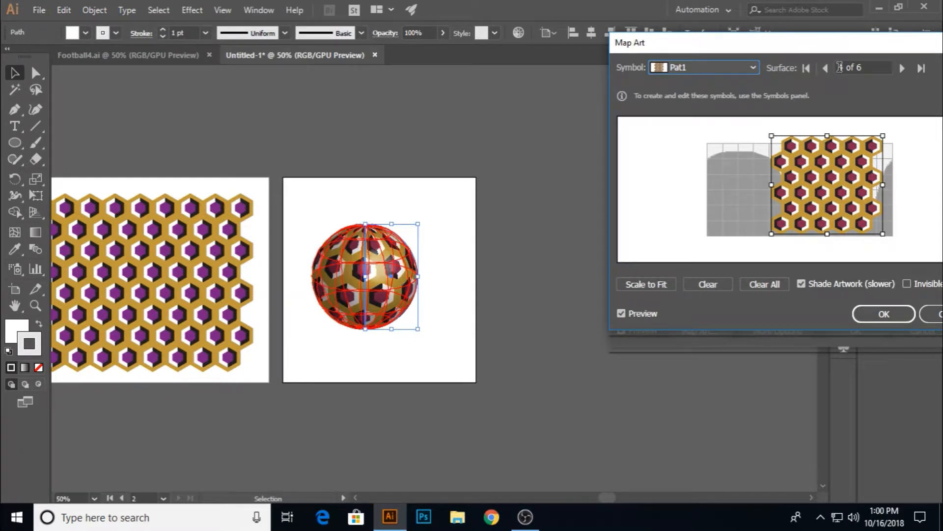
left_click(903, 69)
left_click(884, 314)
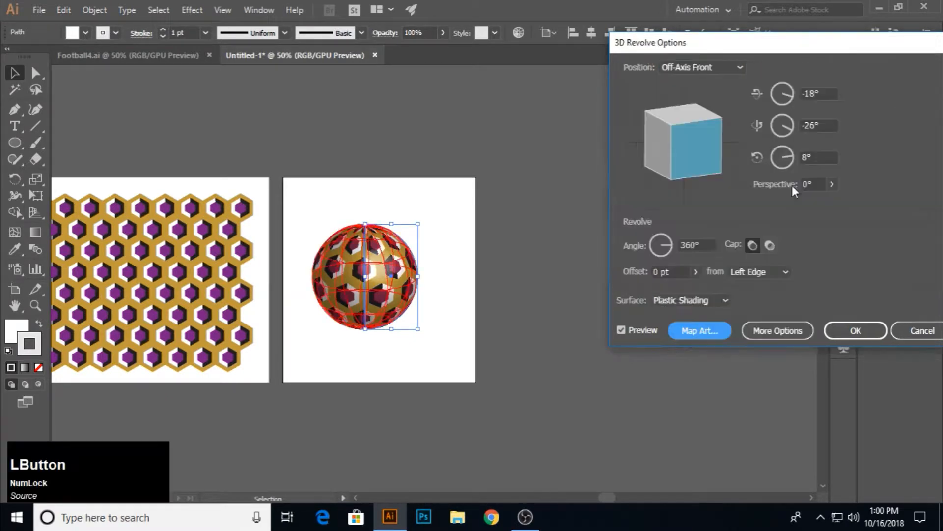
Step: Rotate the revolved sphere to about 7°, -17° and -7° and apply the effect
left_click_drag(698, 128, 661, 293)
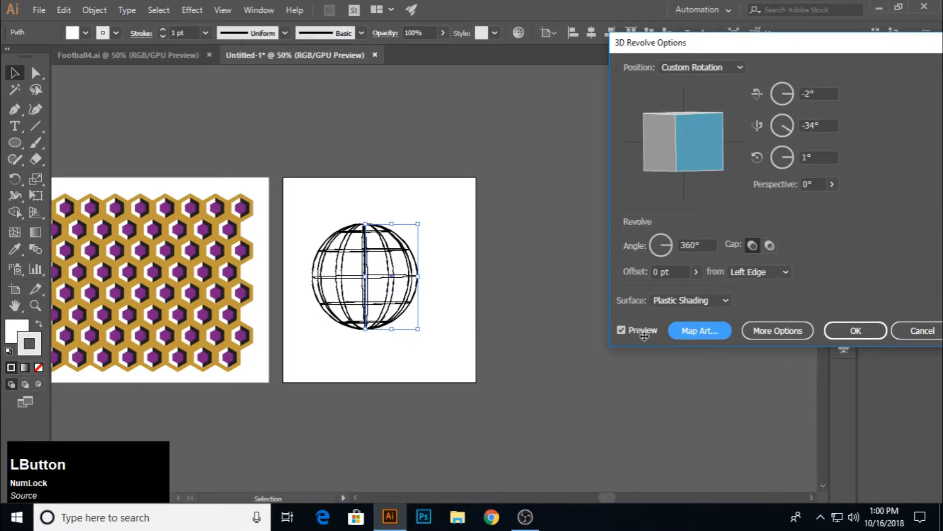
left_click_drag(643, 161, 663, 157)
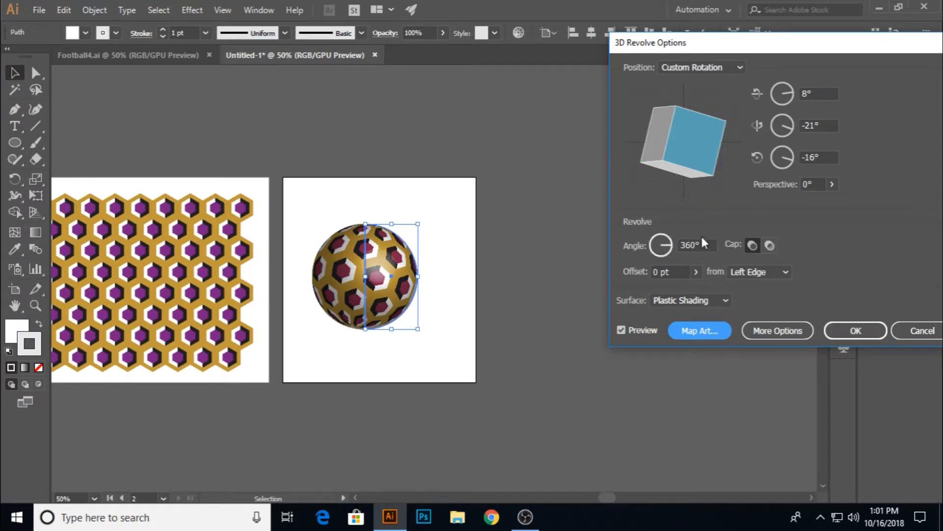
left_click_drag(674, 136, 707, 173)
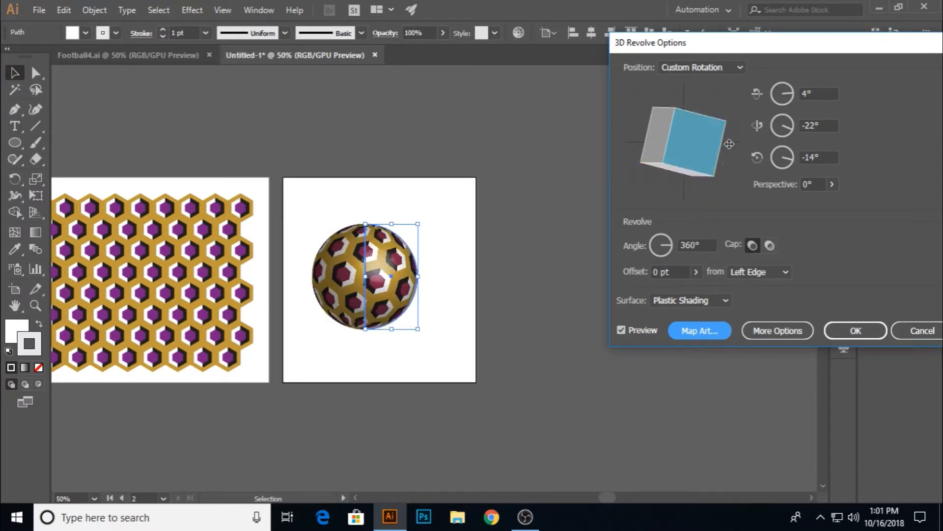
left_click_drag(728, 131, 724, 125)
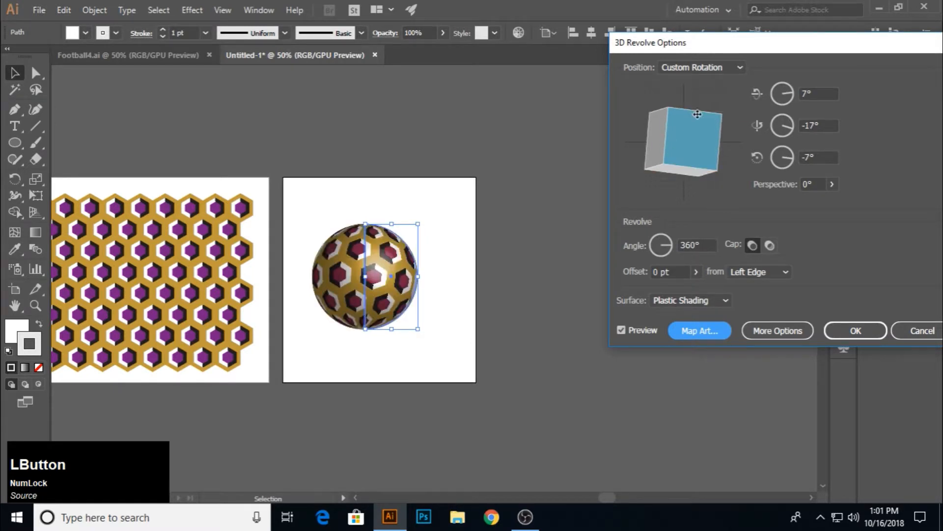
left_click(856, 331)
Step: Duplicate the patterned sphere onto the middle of the purple honeycomb on Artboard 1
key("space")
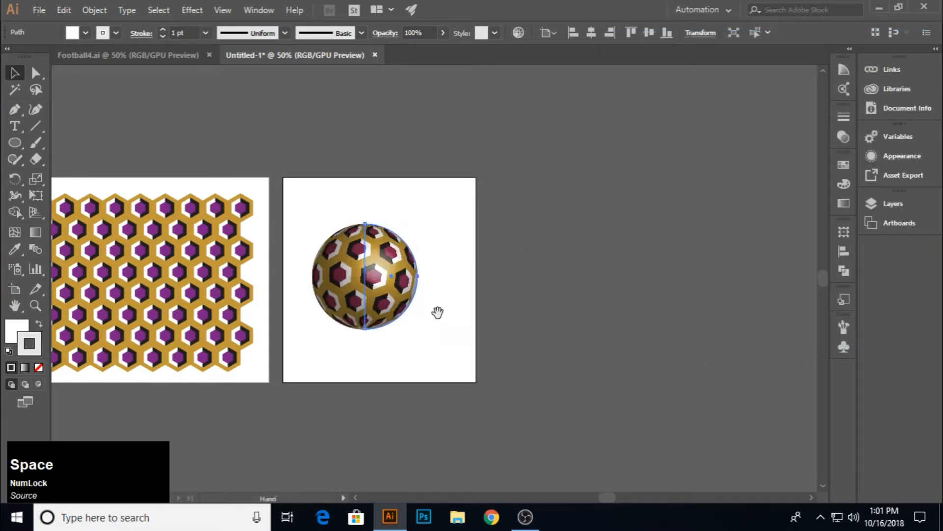
left_click_drag(438, 312, 615, 287)
left_click(579, 314)
left_click_drag(573, 255, 339, 267)
left_click(498, 330)
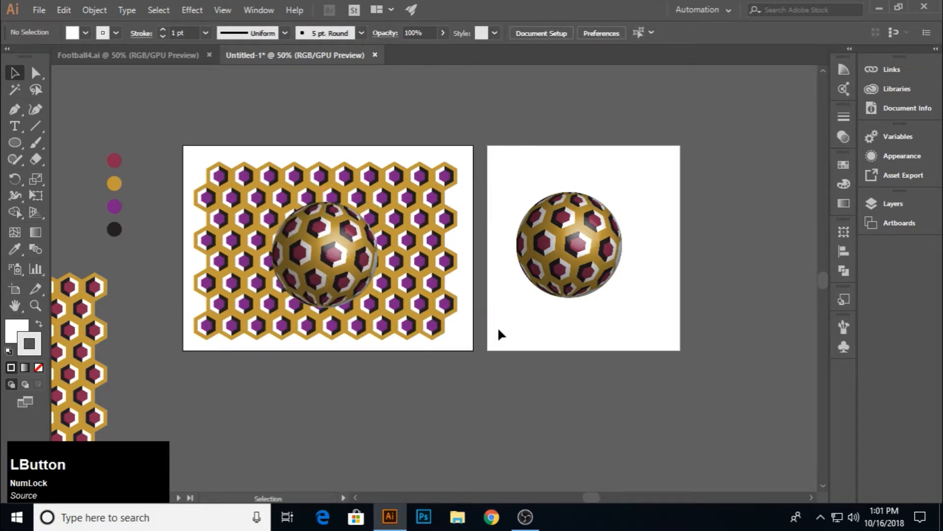
key("space")
left_click_drag(298, 316, 413, 314)
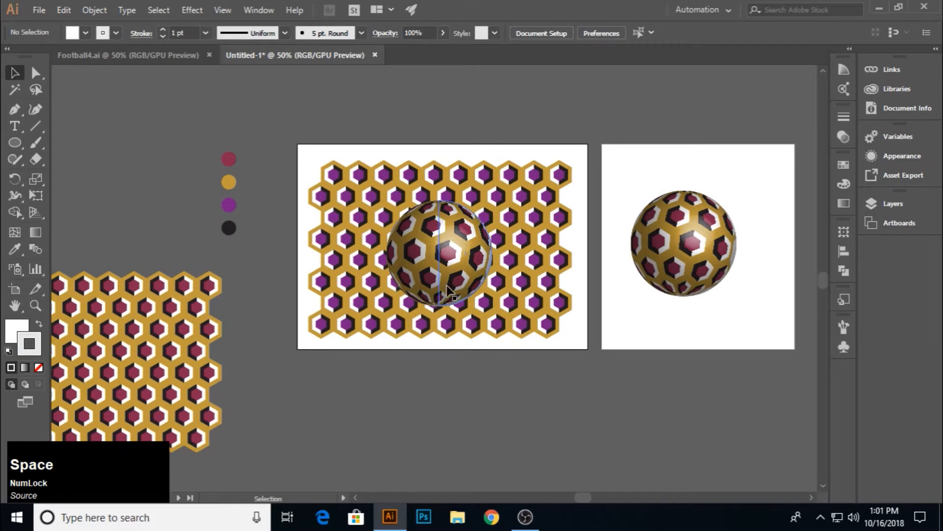
left_click_drag(448, 289, 449, 284)
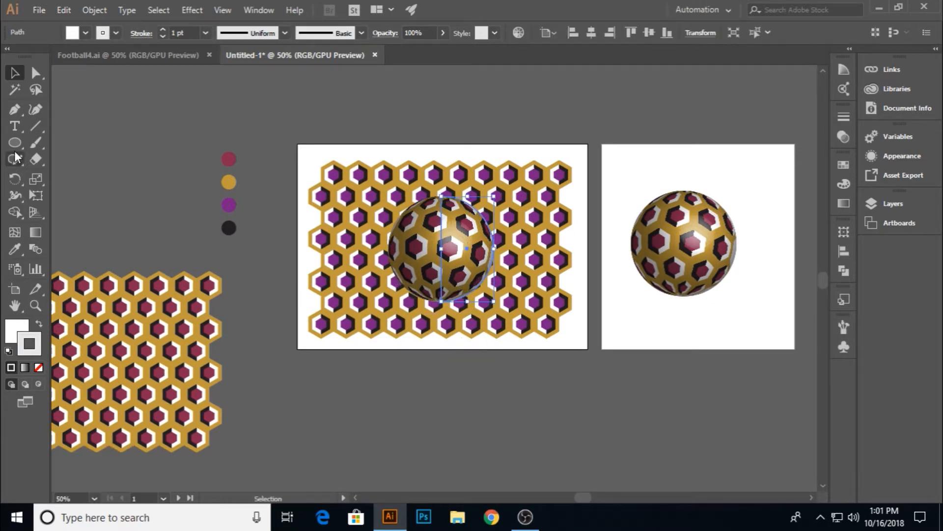
Step: Draw a circle over the sphere on Artboard 1 and give it a black fill with no stroke
key("l")
left_click_drag(439, 247, 474, 308)
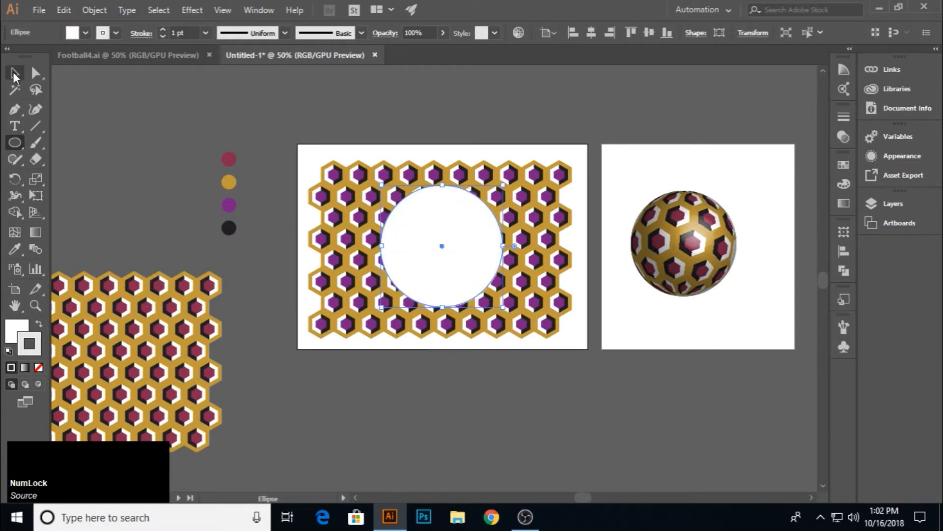
left_click(15, 75)
left_click(844, 165)
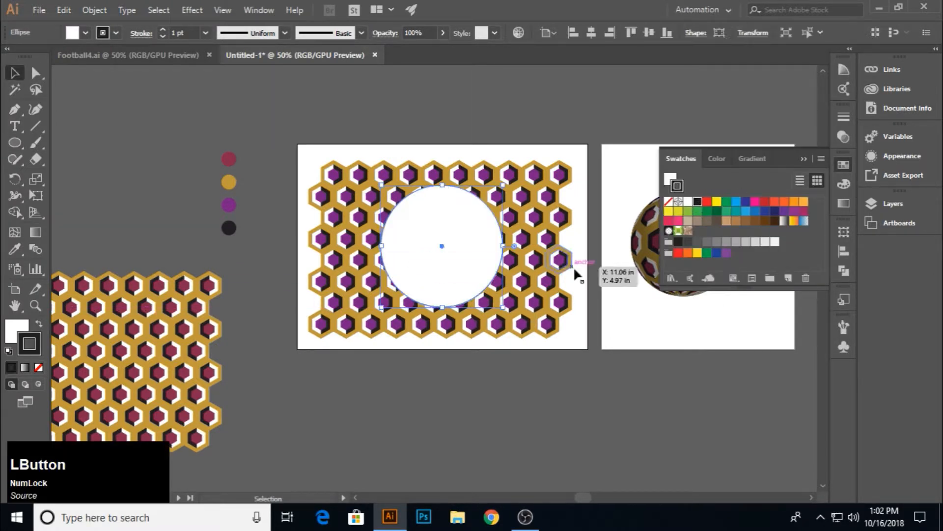
left_click(669, 202)
key("x")
left_click(698, 201)
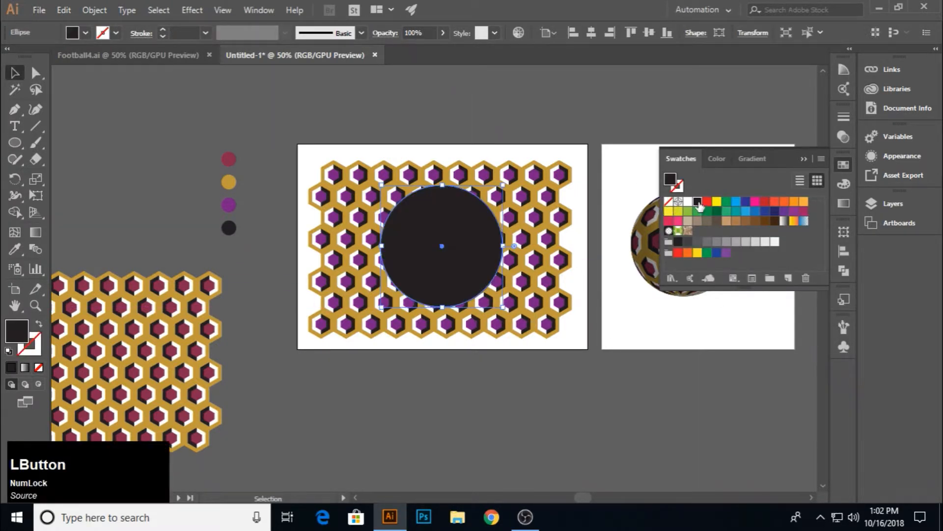
Step: Shrink the black circle slightly and apply a Gaussian Blur with a radius of 42.8 pixels
left_click(191, 13)
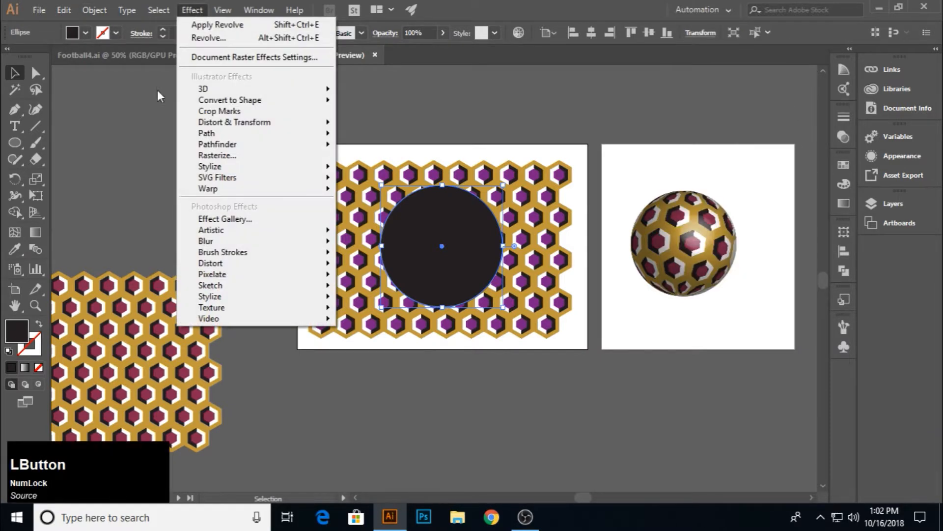
left_click(388, 295)
left_click(440, 295)
left_click_drag(504, 187, 498, 193)
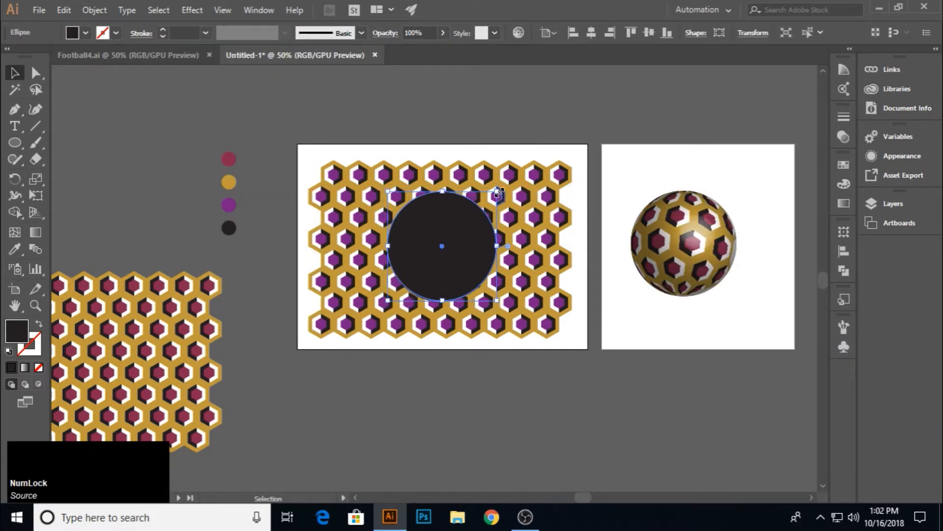
left_click(192, 10)
mouse_move(315, 241)
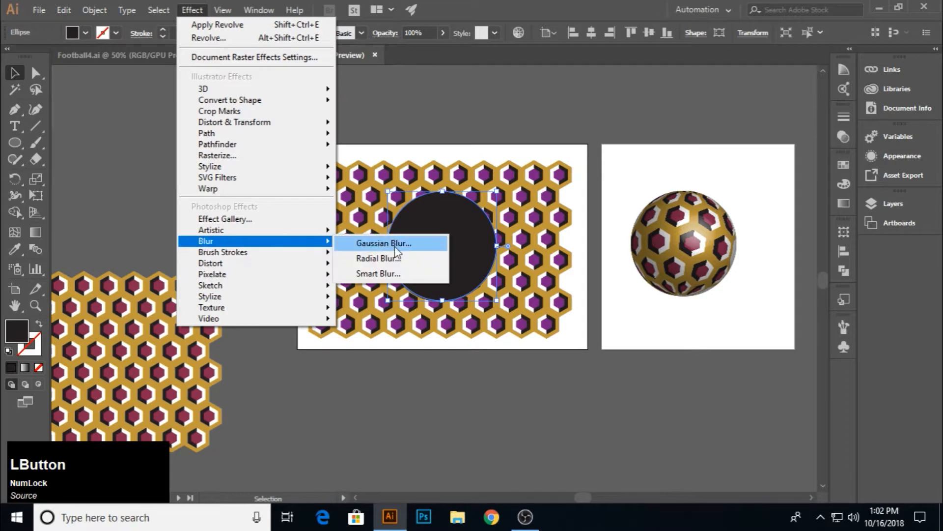
left_click(395, 250)
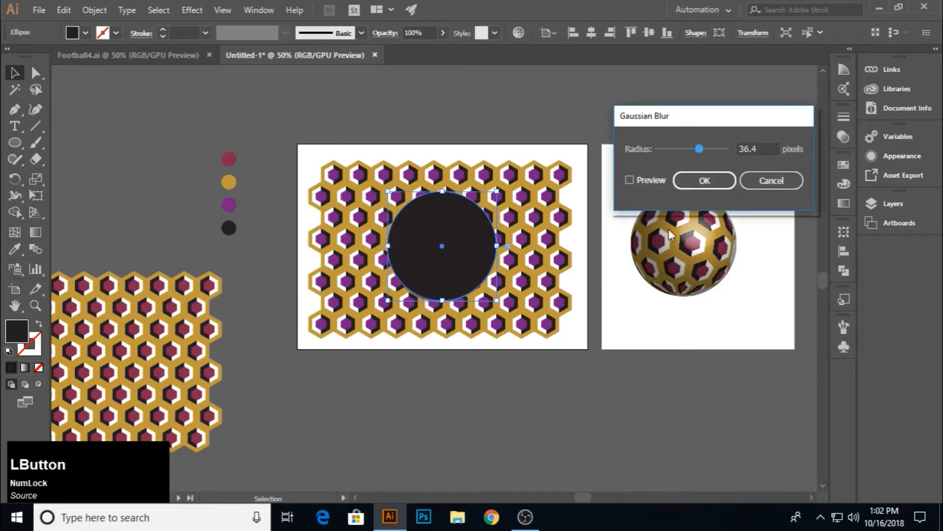
left_click(651, 181)
left_click_drag(699, 149, 702, 153)
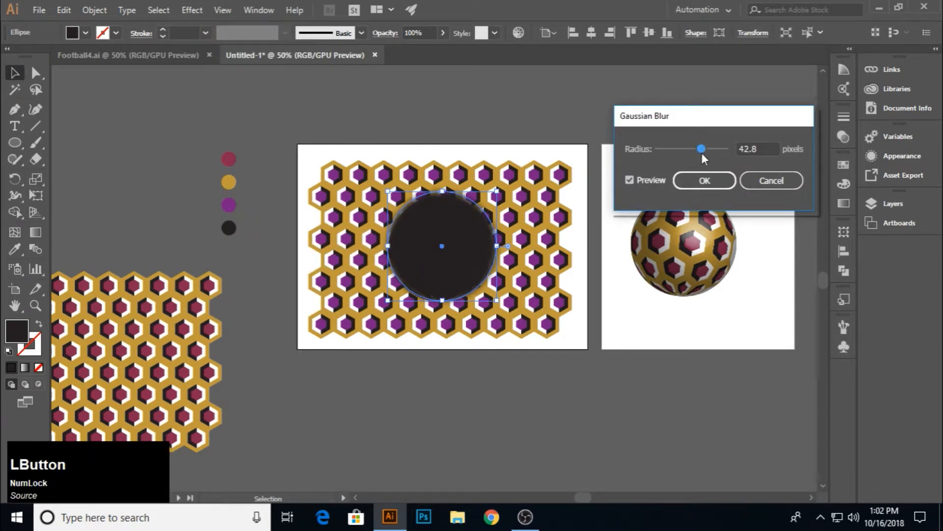
left_click(704, 180)
left_click(498, 382)
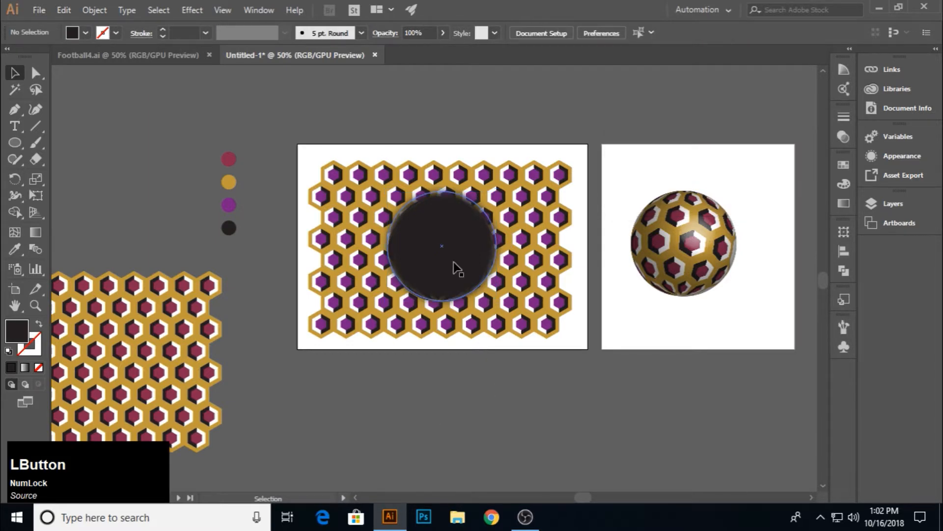
Step: Send the blurred circle and the purple honeycomb behind the sphere on Artboard 1
left_click(459, 268)
left_click(531, 298, "shift")
right_click(533, 297)
mouse_move(592, 438)
left_click(711, 476)
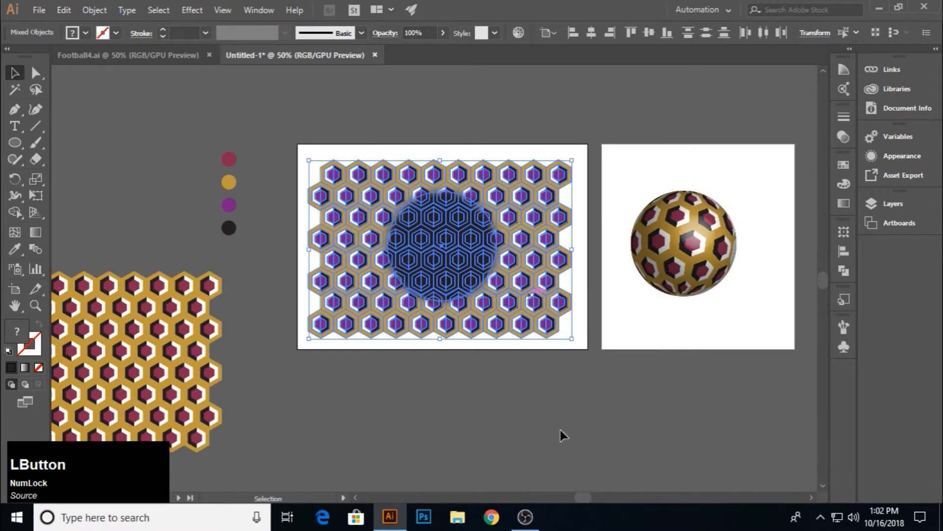
left_click(474, 371)
left_click(456, 197)
left_click(432, 270)
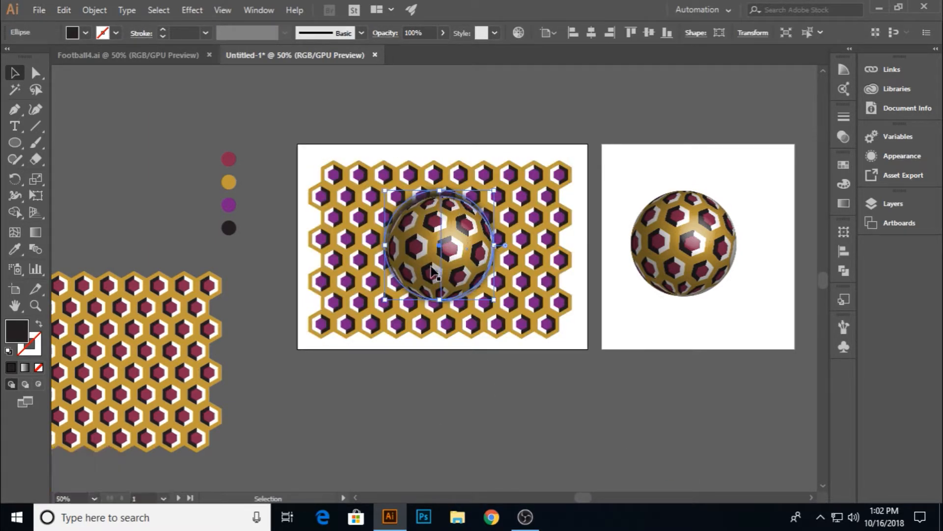
Step: Reduce the blurred shadow circle to about 4.26 in high, narrow it and shift it toward the sphere's left side
key("Left")
key("Down")
left_click_drag(439, 192, 439, 197)
left_click_drag(439, 301, 439, 302)
left_click_drag(497, 251, 488, 250)
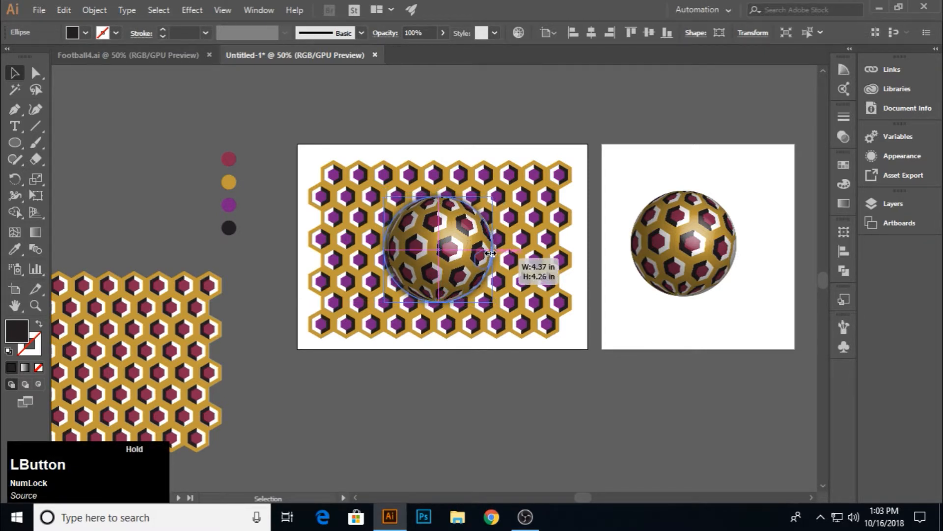
key("Left")
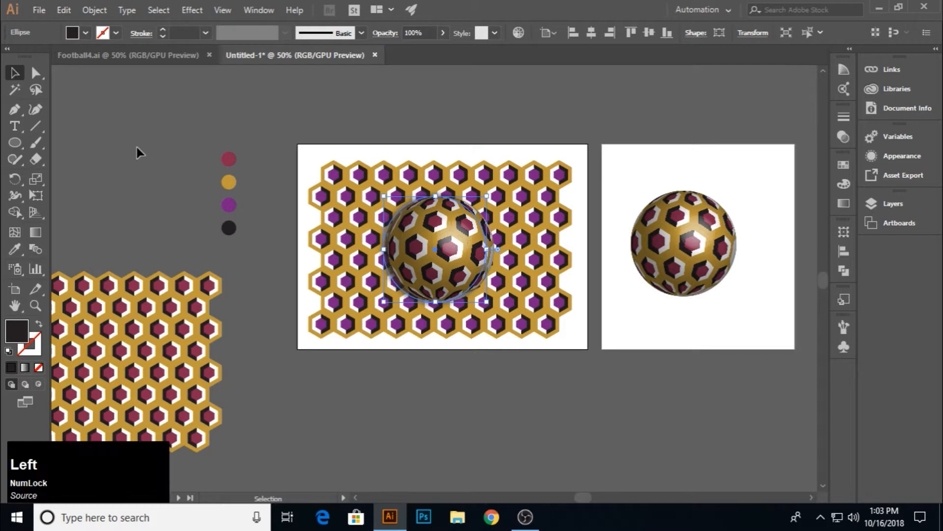
left_click(436, 354)
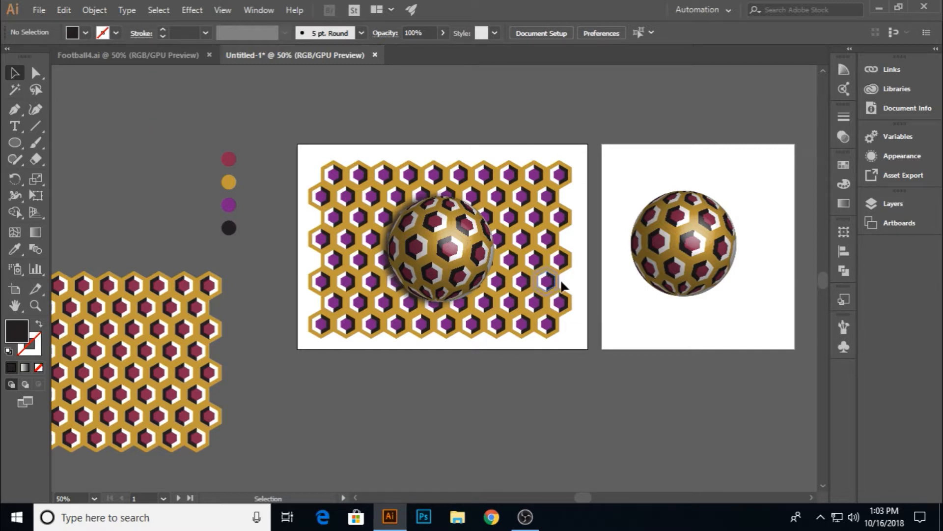
Step: Delete the maroon honeycomb and the four colour sample circles outside the artboards
key("space")
scroll(558, 270, "up", 1)
left_click(160, 351)
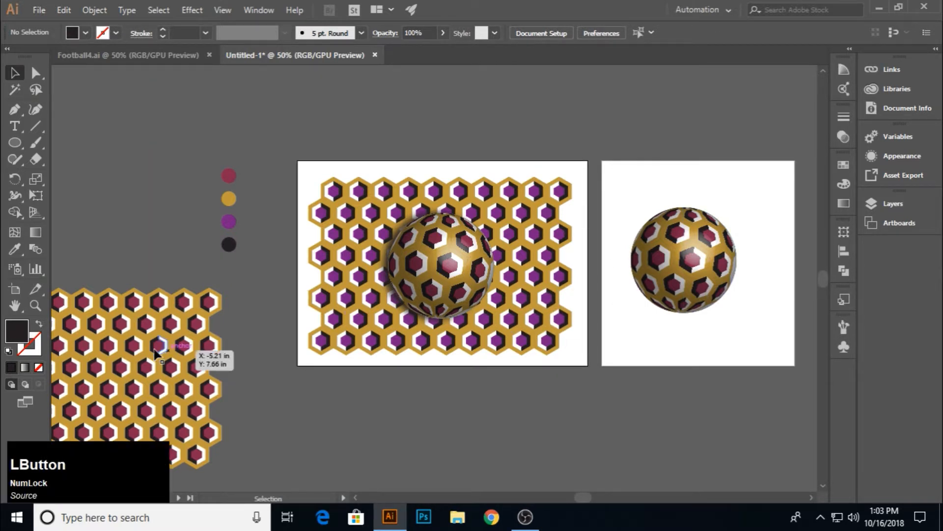
key("Delete")
left_click_drag(206, 158, 253, 306)
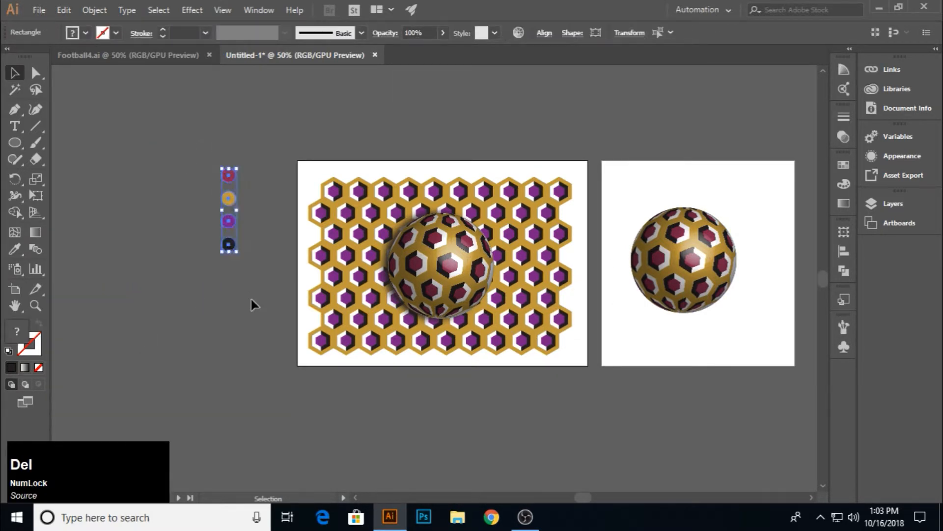
key("Delete")
Step: Move the sphere on Artboard 2 about 0.56 in to the right to centre it horizontally
key("space")
left_click_drag(643, 367, 584, 363)
left_click_drag(608, 253, 622, 253)
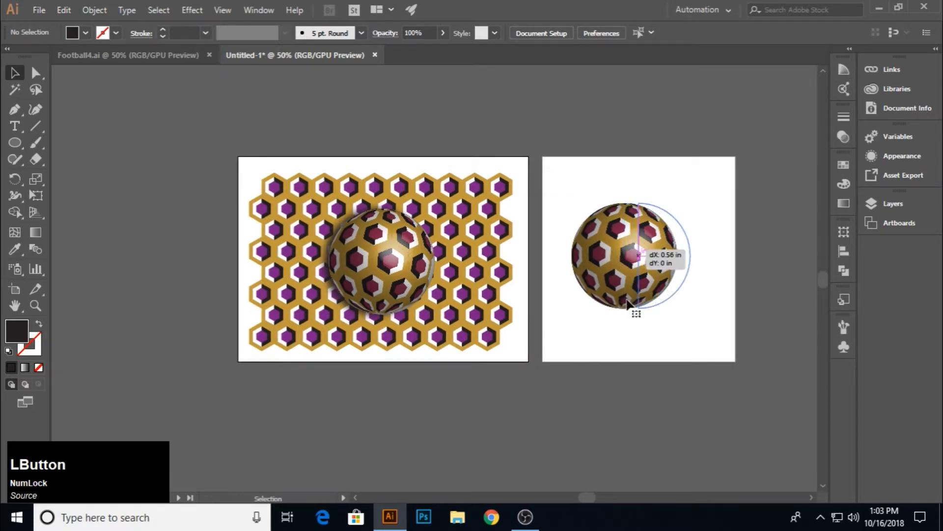
Step: Draw a rectangle covering the whole of Artboard 2 and fill it with a white-to-black linear gradient
left_click_drag(11, 147, 74, 139)
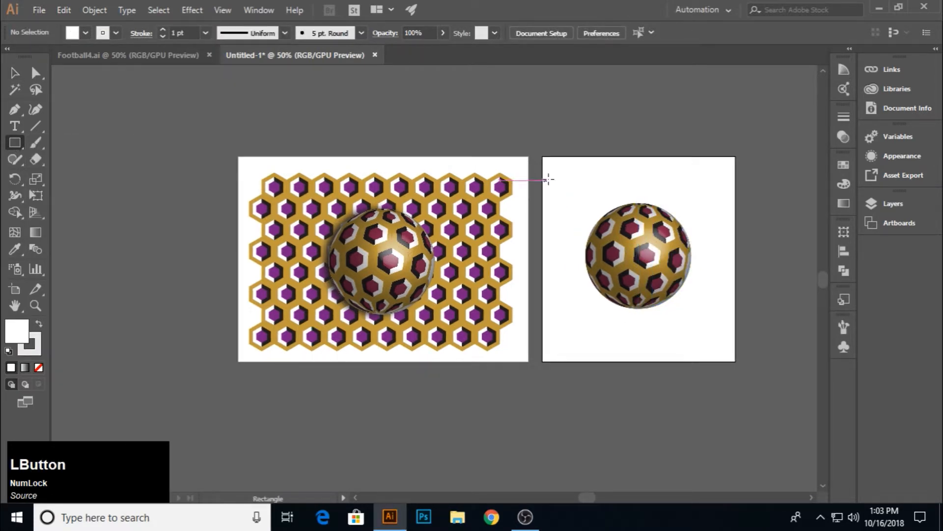
left_click_drag(543, 157, 735, 361)
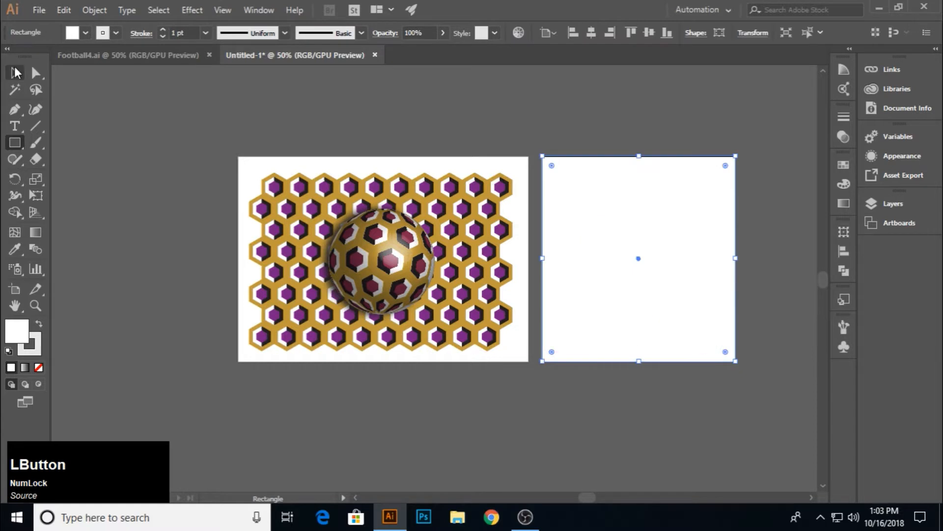
left_click(845, 182)
left_click(844, 203)
left_click(749, 258)
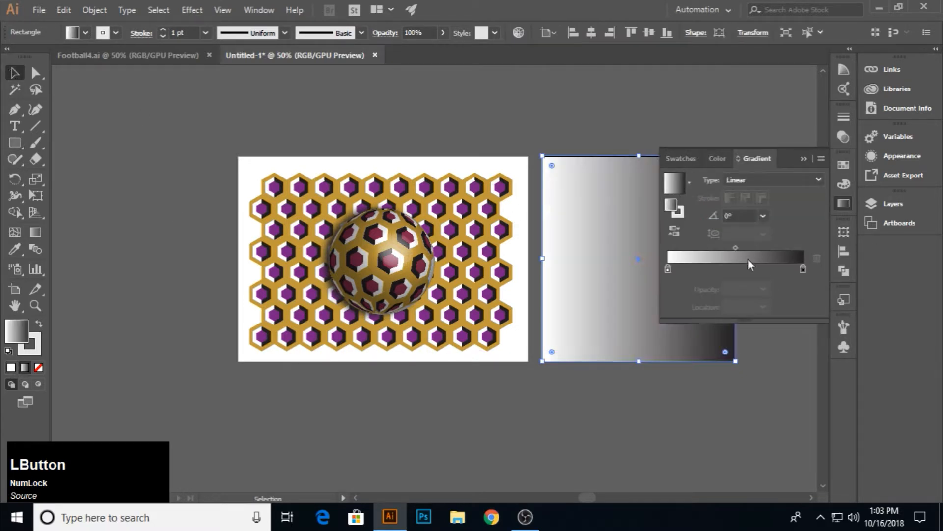
Step: Replace the black end of the rectangle's gradient with grey and change the gradient type to Radial
left_click_drag(804, 269, 806, 301)
left_click_drag(755, 269, 805, 269)
left_click(774, 269)
left_click(781, 181)
left_click(762, 209)
Step: Redirect the radial gradient from the rectangle's upper-right corner to its lower-left corner and send the rectangle behind the sphere
key("g")
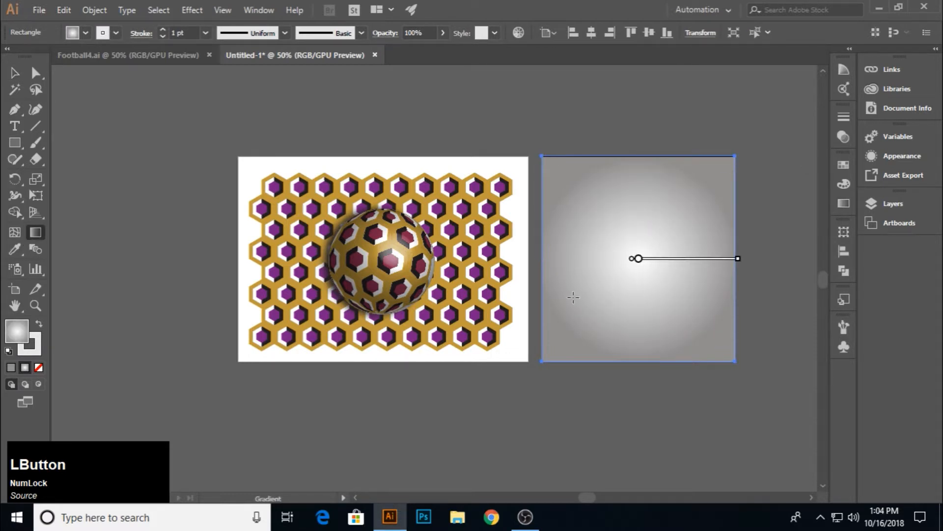
left_click_drag(708, 175, 532, 367)
left_click(14, 77)
right_click(680, 290)
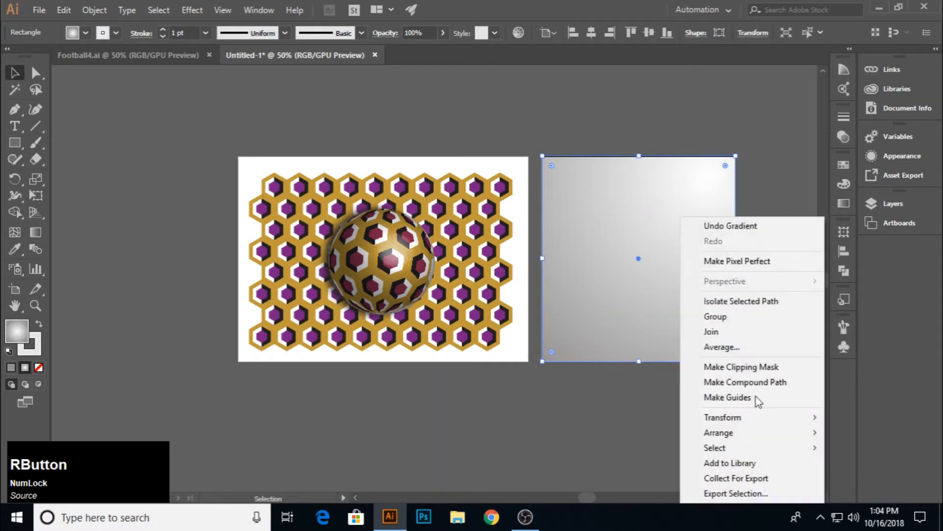
left_click(746, 433)
left_click(560, 478)
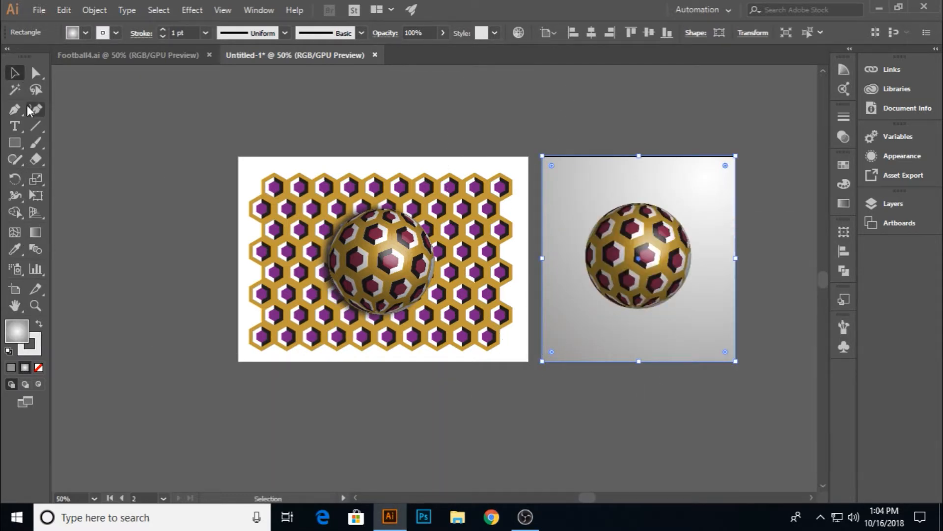
Step: Draw a flat ellipse just beneath the sphere on Artboard 2 and fill it with black
left_click(101, 107)
left_click_drag(16, 146, 74, 173)
left_click_drag(627, 320, 678, 326)
left_click(14, 73)
left_click(839, 204)
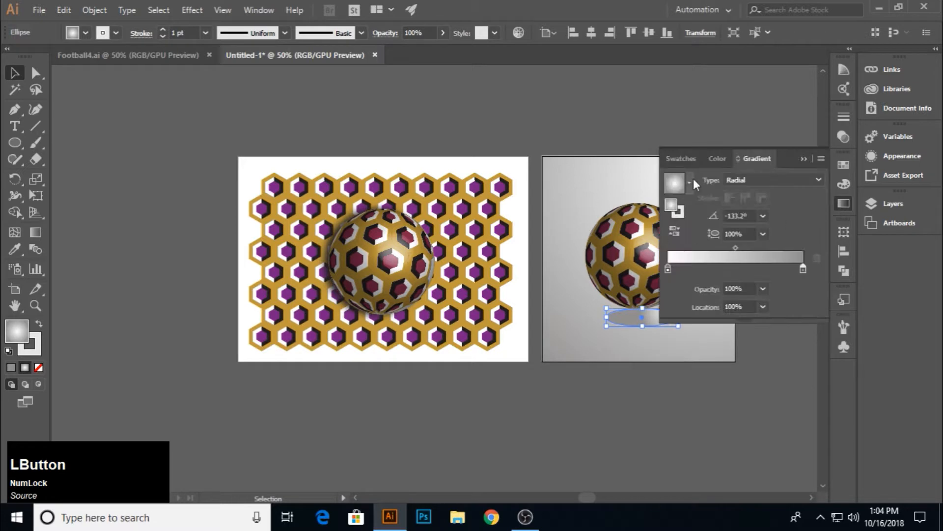
left_click(681, 160)
left_click(696, 203)
left_click(800, 158)
Step: Apply a Feather effect with a 0.4 in radius to the black ellipse
left_click(192, 10)
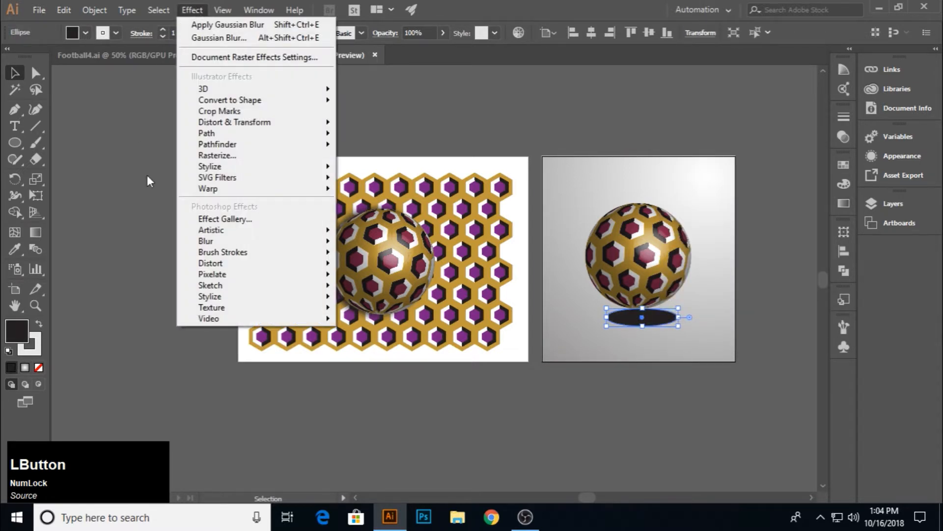
mouse_move(293, 174)
left_click(373, 184)
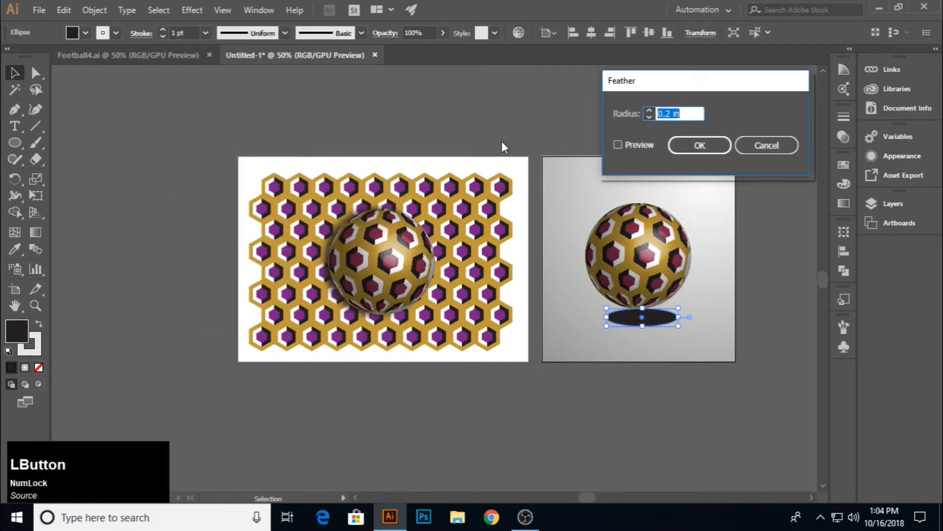
left_click(633, 143)
scroll(684, 111, "up", 1)
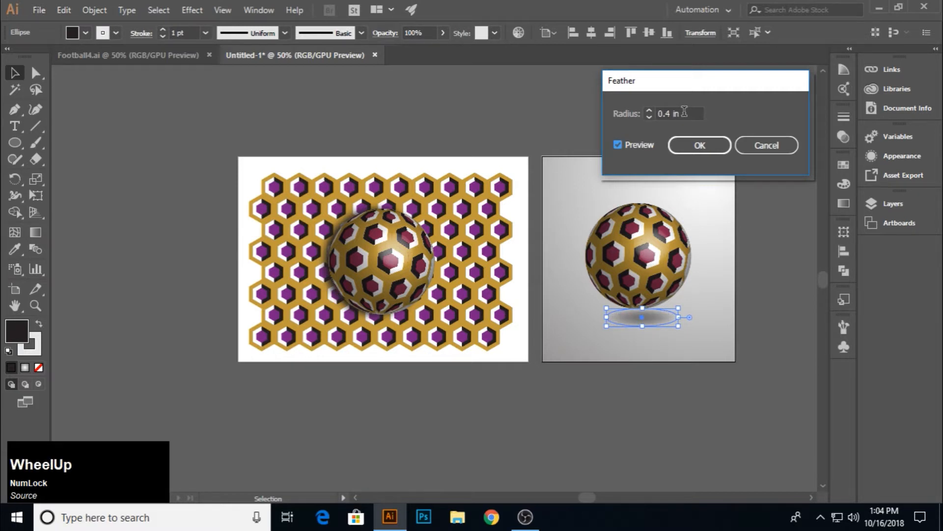
left_click(706, 151)
left_click(760, 279)
Step: Tilt the feathered ellipse so its right end rises, and bring the sphere in front of it
left_click(636, 318)
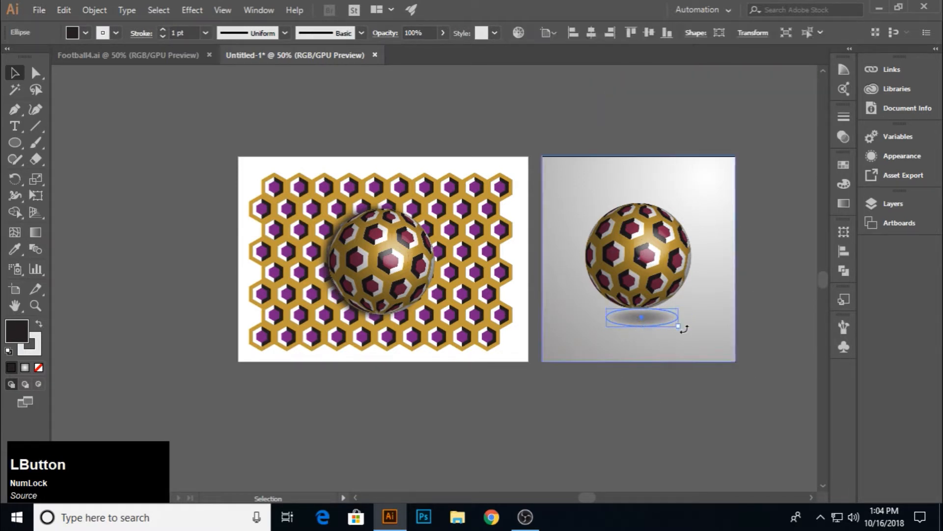
left_click_drag(682, 328, 639, 317)
left_click(672, 370)
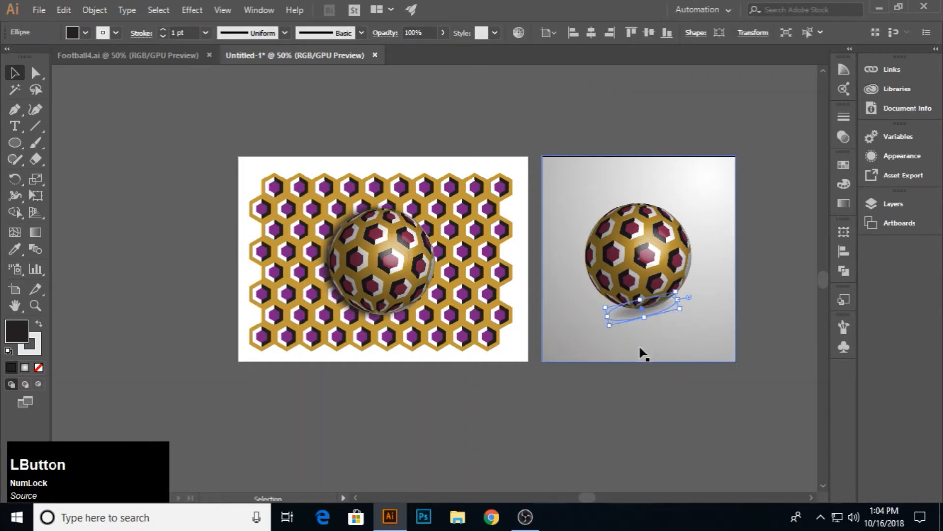
right_click(653, 262)
mouse_move(707, 431)
left_click(555, 434)
left_click(729, 385)
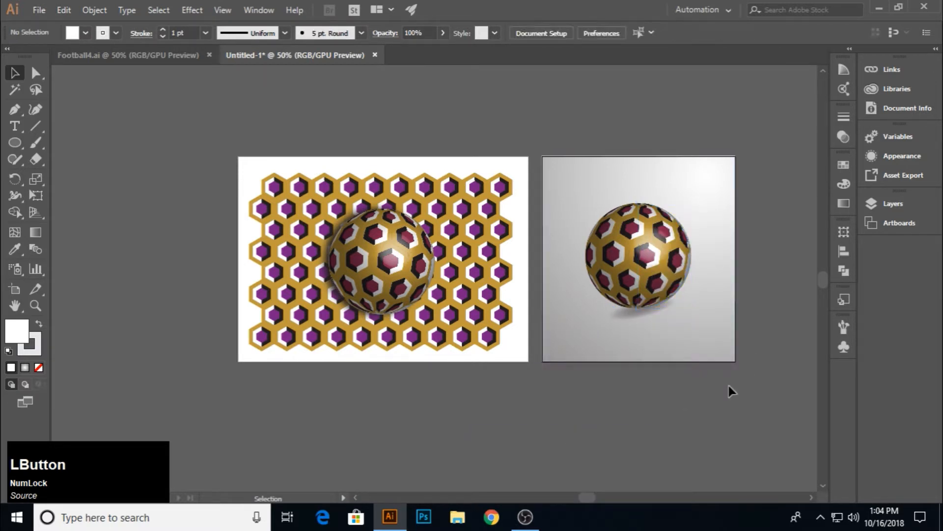
Step: Nudge the tilted shadow ellipse leftward under the sphere's lower-left side and fine-tune its position
left_click(629, 316)
key("Right")
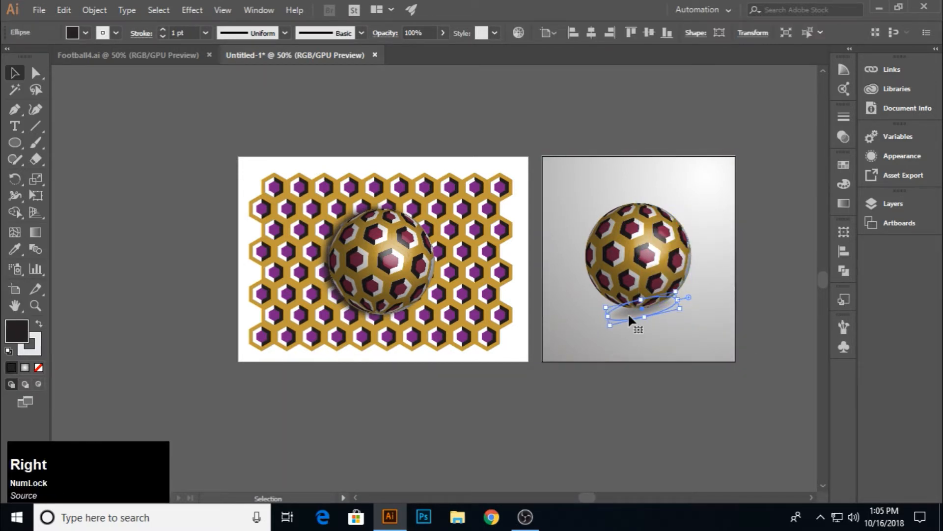
key("Left")
key("Left")
key("Left")
key("Left")
key("Left")
key("Left")
key("Left")
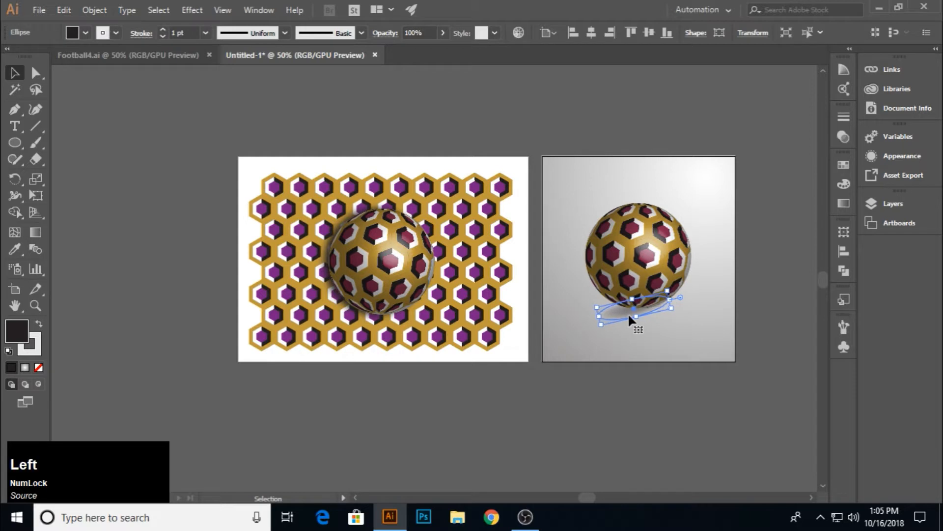
key("Up")
key("Left")
left_click(598, 449)
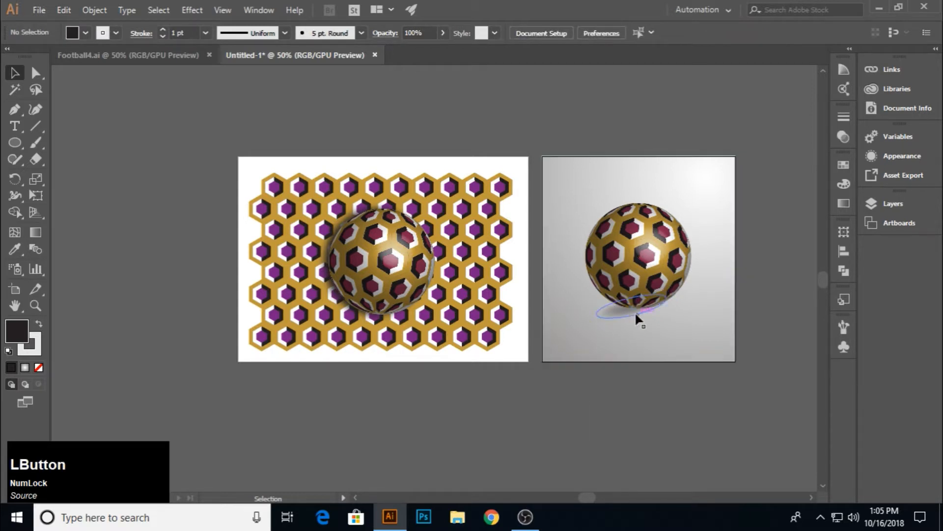
left_click_drag(620, 311, 622, 314)
left_click(647, 397)
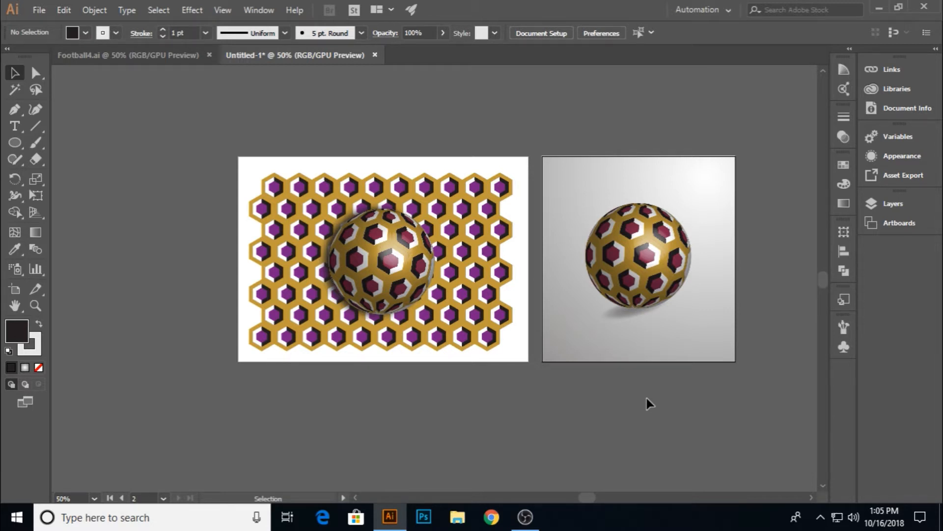
Step: Draw an unfilled rectangular frame around the sphere just inside Artboard 2's edges and extend its upper-right corner slightly outward
left_click(537, 120)
left_click_drag(15, 142, 59, 142)
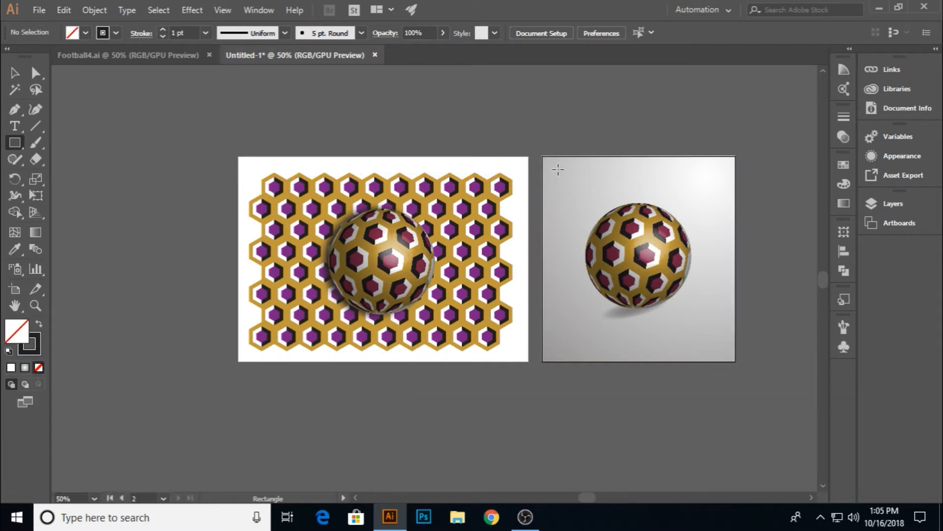
left_click_drag(556, 172, 719, 350)
left_click(718, 351)
left_click(531, 276)
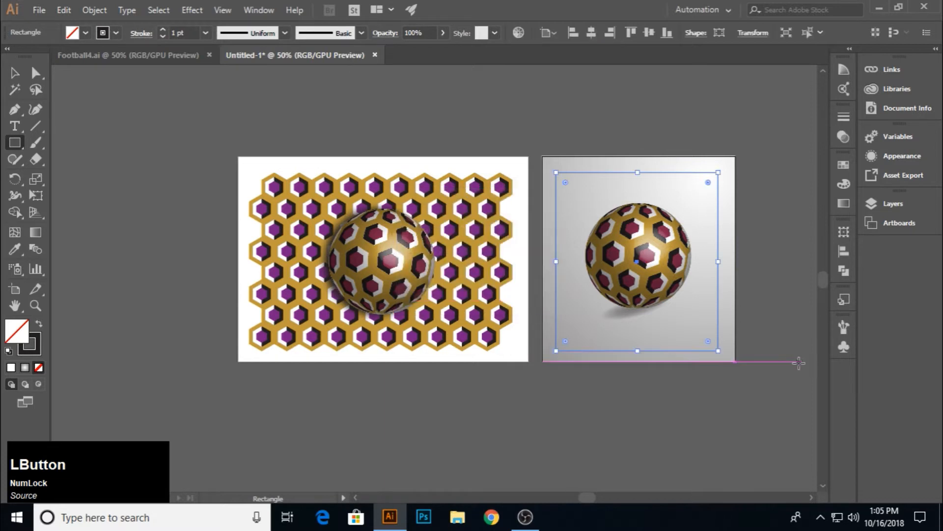
left_click_drag(714, 172, 722, 168)
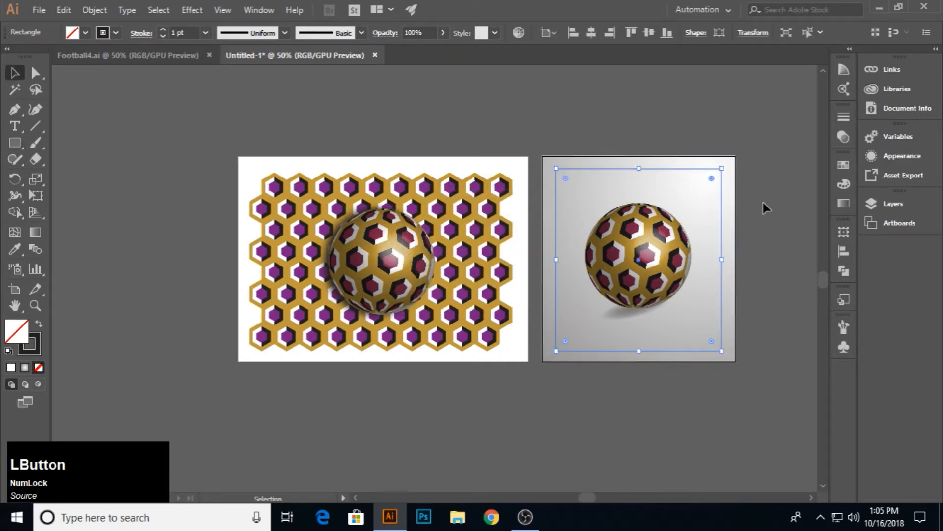
Step: Give the frame a white-to-black linear gradient on its stroke and no fill
left_click(844, 203)
left_click(678, 183)
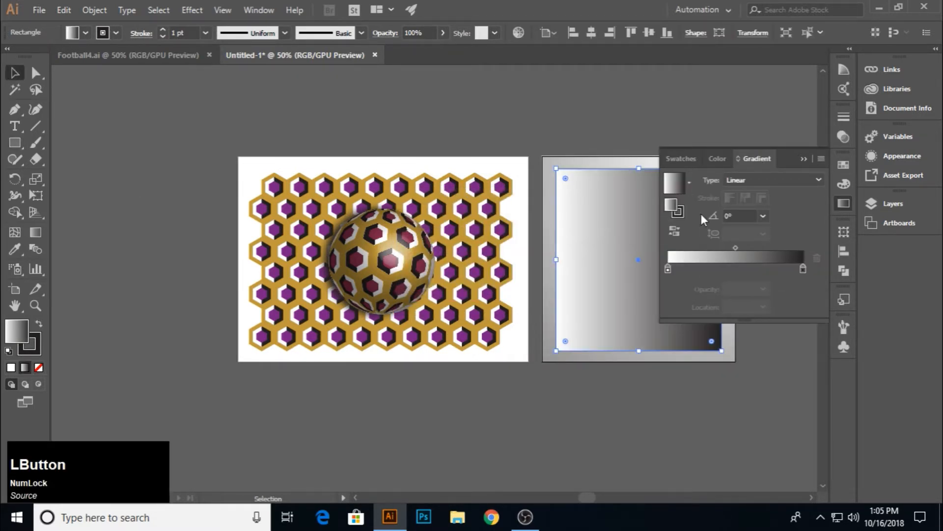
left_click(157, 228)
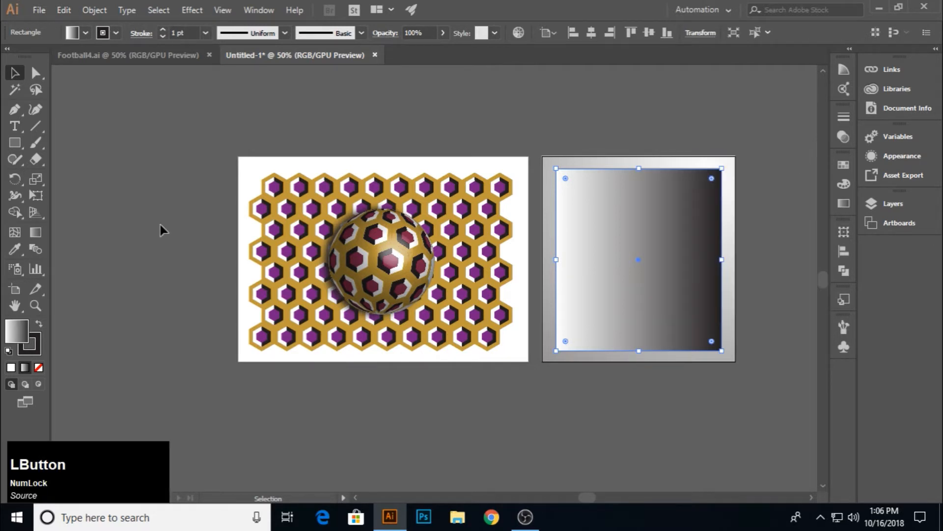
left_click(38, 324)
left_click(38, 368)
left_click(795, 190)
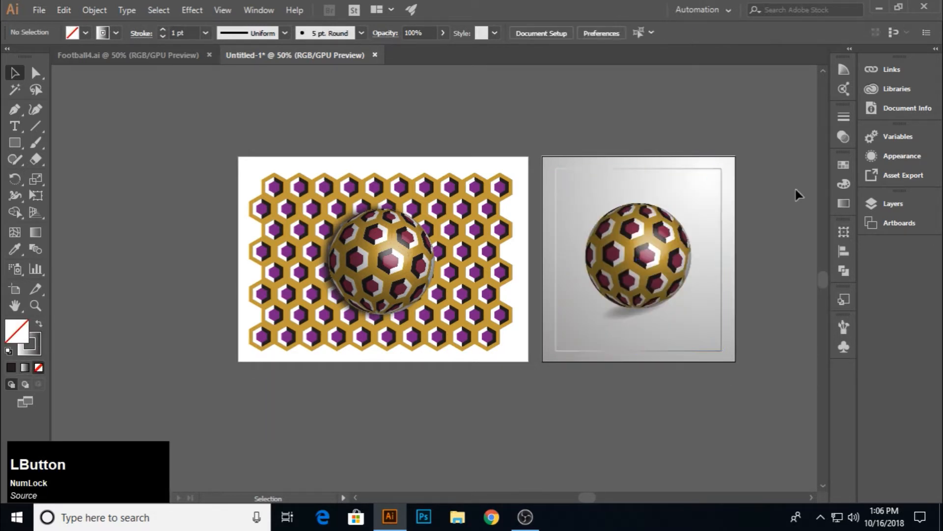
Step: Set the stroke weight of the frame on Artboard 2 to 2 pt
left_click(720, 168)
left_click(205, 33)
left_click(219, 109)
left_click(771, 227)
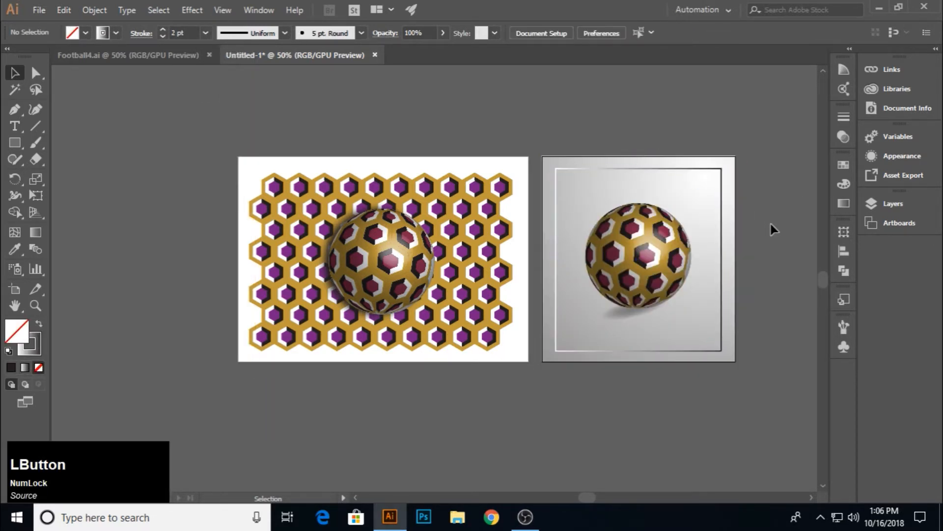
Step: Align the vertical centres of the frame and the gradient background rectangle on Artboard 2
left_click(664, 351)
left_click(699, 360, "shift")
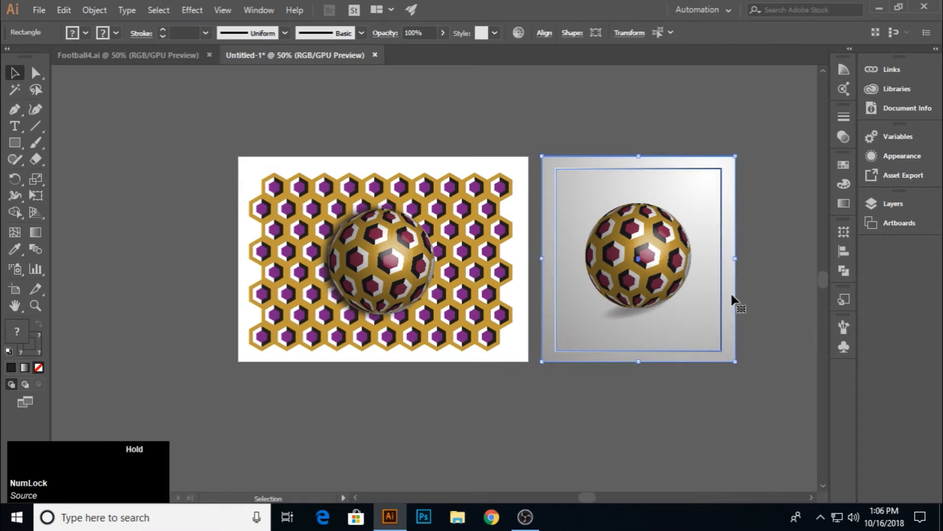
left_click(844, 251)
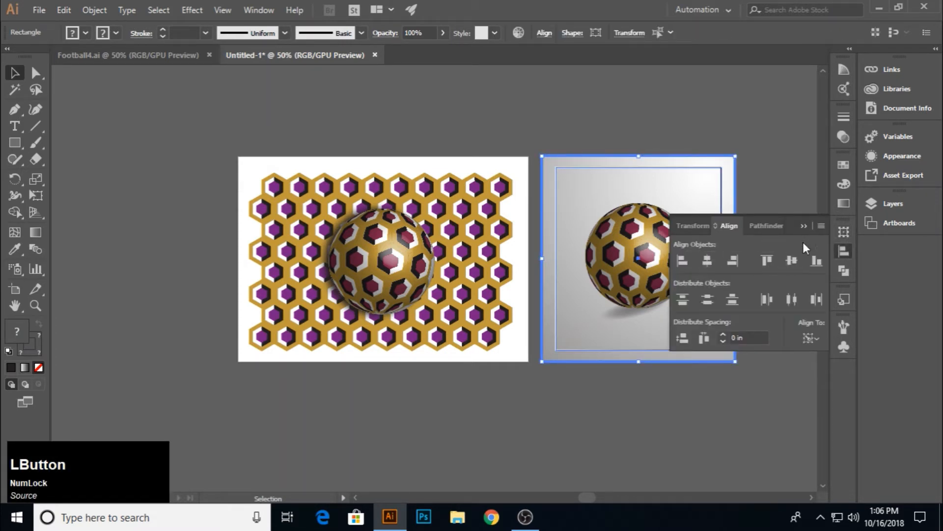
left_click(790, 257)
Step: Try to centre the sphere on Artboard 2's background rectangle with Align, and undo the alignment
left_click(658, 275)
left_click(715, 311, "shift")
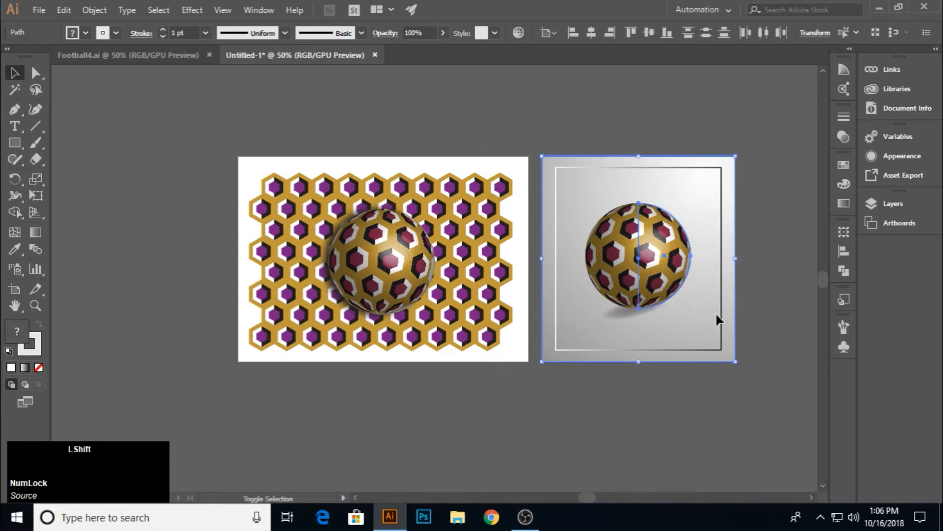
left_click(844, 251)
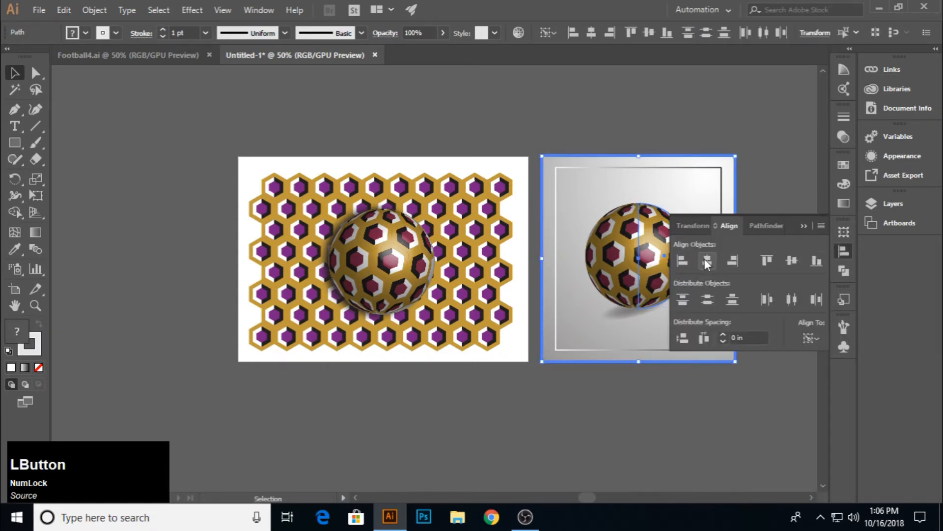
left_click(795, 259)
left_click(804, 226)
left_click(779, 245)
key("ctrl+z")
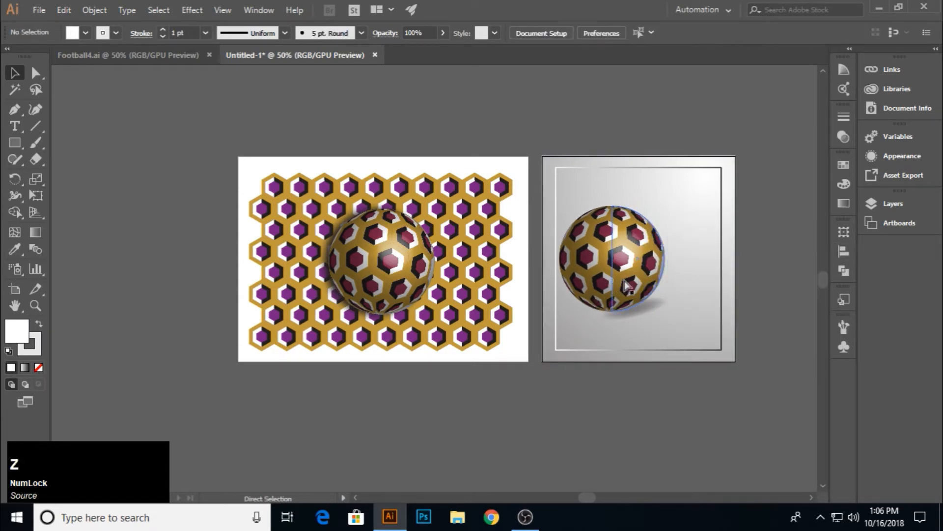
key("ctrl+z")
left_click(767, 296)
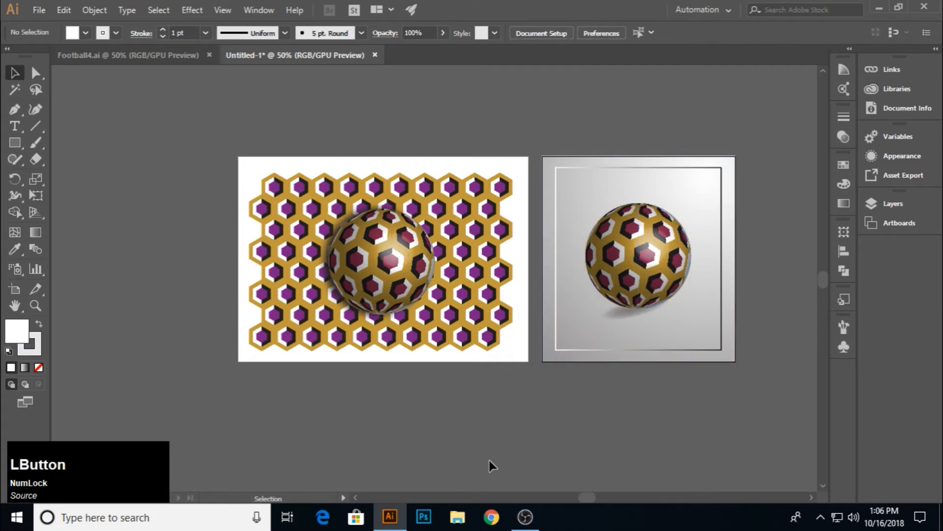
Step: Nudge the shadow ellipse beneath the sphere on Artboard 2 slightly downward
left_click(621, 315)
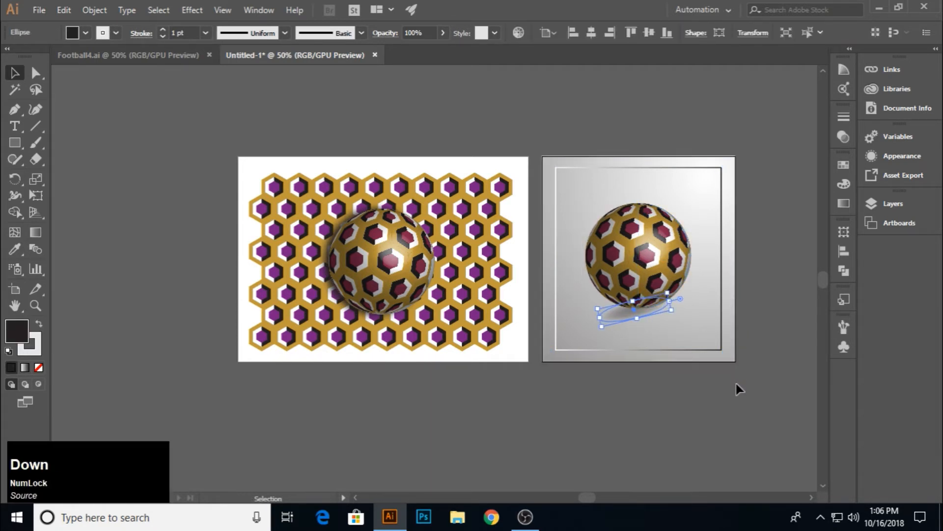
left_click(739, 396)
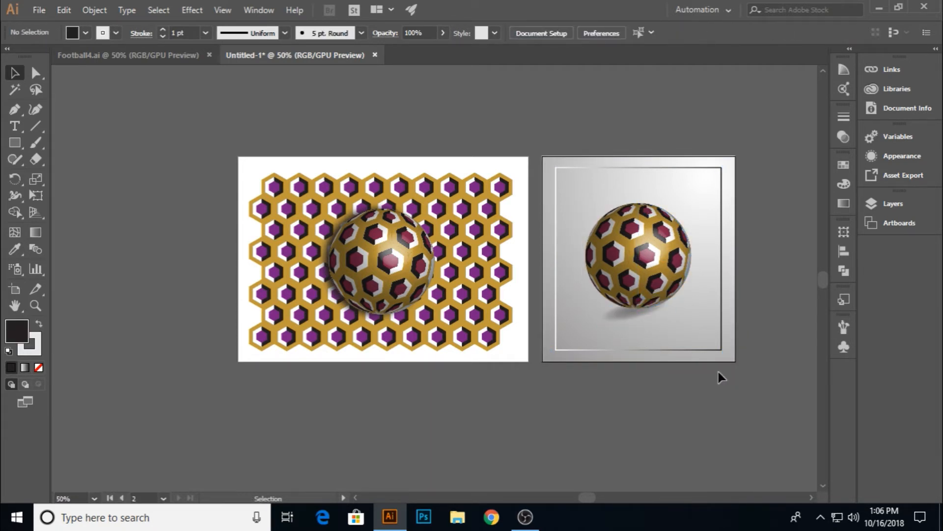
left_click(616, 314)
key("Down")
left_click(684, 415)
Step: Draw a black rectangle covering the whole of Artboard 1 and send it behind the honeycomb and sphere
left_click(14, 143)
left_click_drag(239, 156, 529, 361)
left_click(15, 73)
right_click(401, 203)
mouse_move(449, 420)
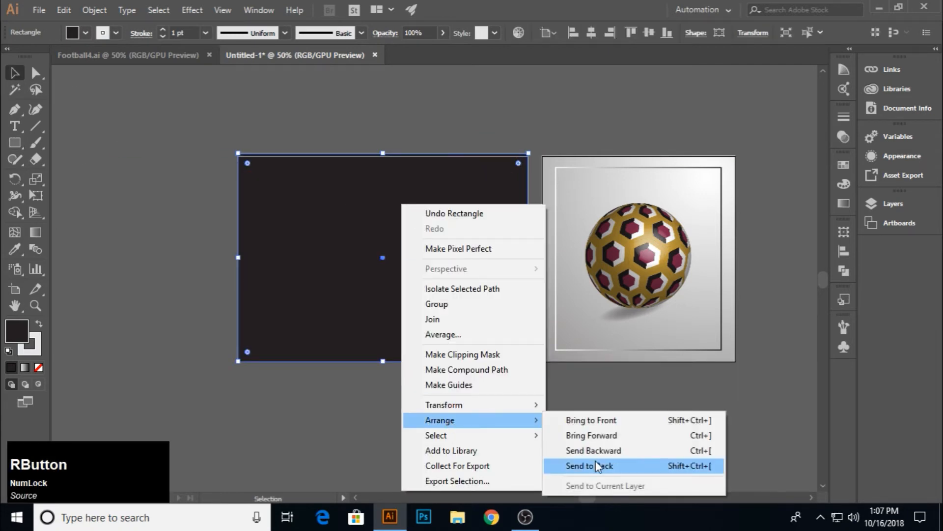
left_click(575, 466)
Step: Shrink the dark brown background rectangle on Artboard 1 from all four sides to fit closely around the honeycomb
left_click(411, 165)
left_click_drag(383, 156, 385, 173)
left_click_drag(382, 361, 380, 352)
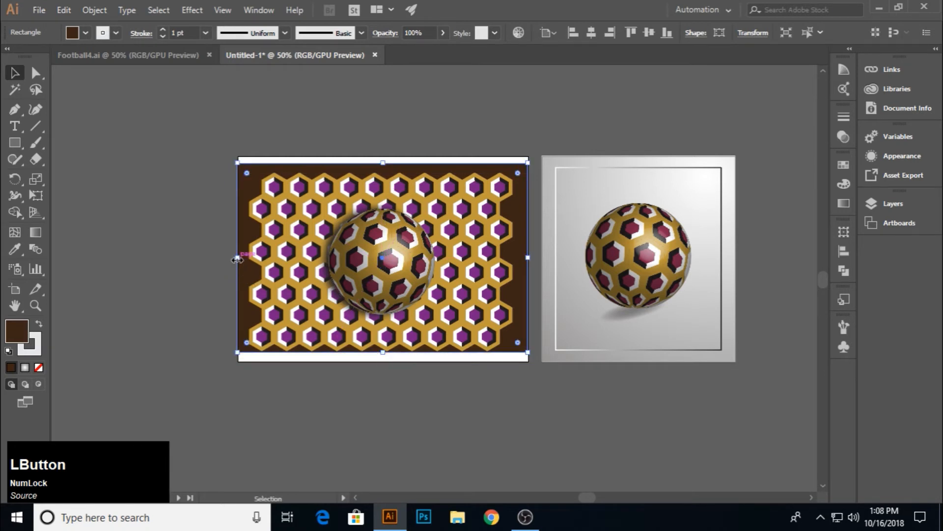
left_click_drag(238, 259, 250, 259)
left_click_drag(530, 259, 513, 259)
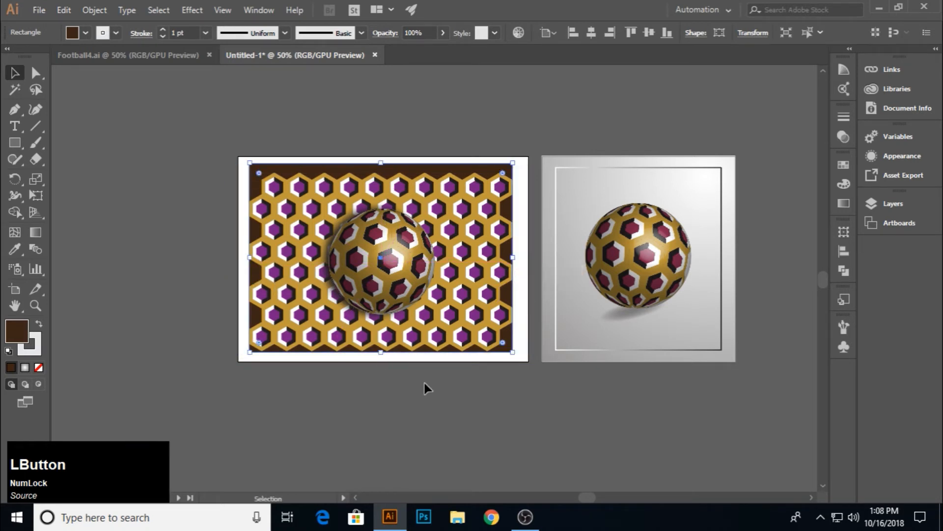
Step: Resize Artboard 1 from all four sides to fit closely around the honeycomb, with a width of about 10.62 in
left_click(424, 382)
left_click(15, 289)
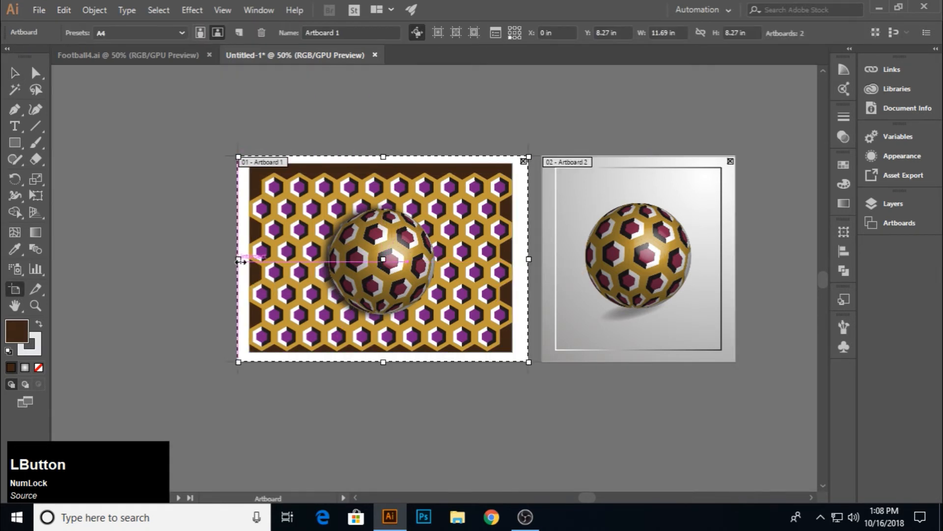
left_click_drag(240, 261, 250, 262)
left_click_drag(389, 157, 391, 173)
left_click_drag(528, 268, 513, 270)
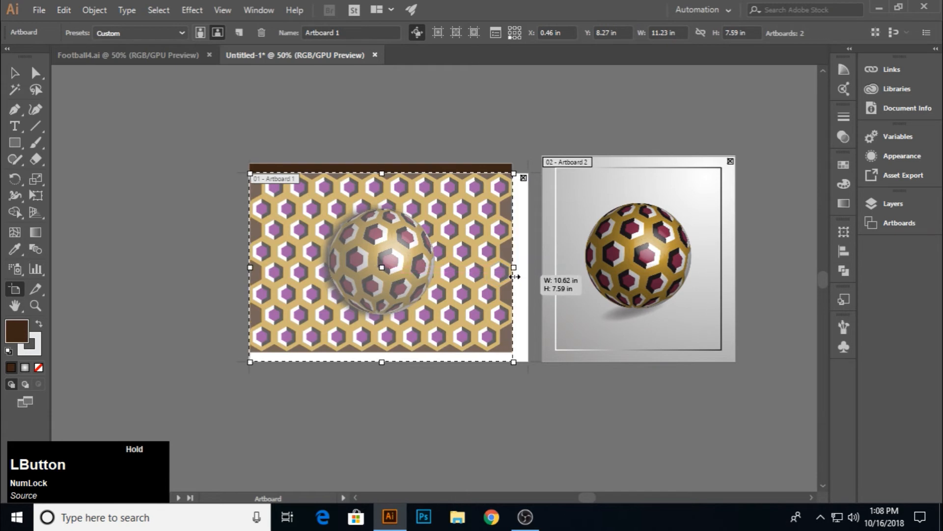
left_click_drag(382, 362, 381, 354)
left_click(14, 73)
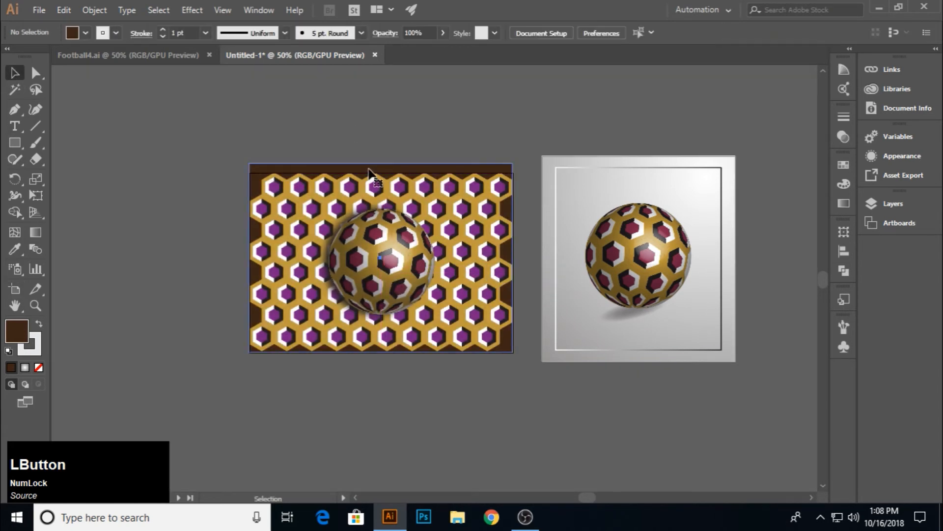
Step: Lower the top edge of the dark brown background rectangle to meet the top edge of Artboard 1
left_click(370, 168)
left_click_drag(381, 164, 382, 173)
left_click(184, 176)
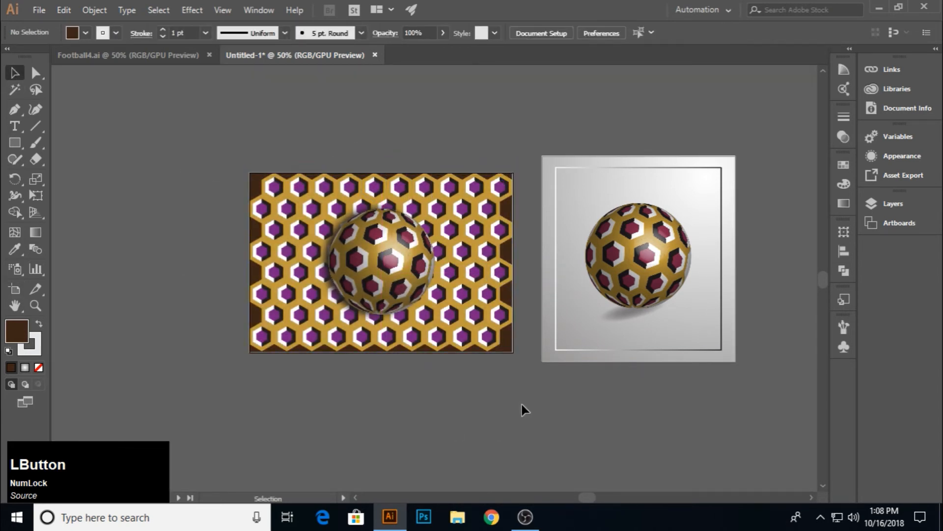
Step: Recolour the brown background rectangle behind the honeycomb with the purple sampled from one of the hexagon centres
left_click(506, 347)
key("i")
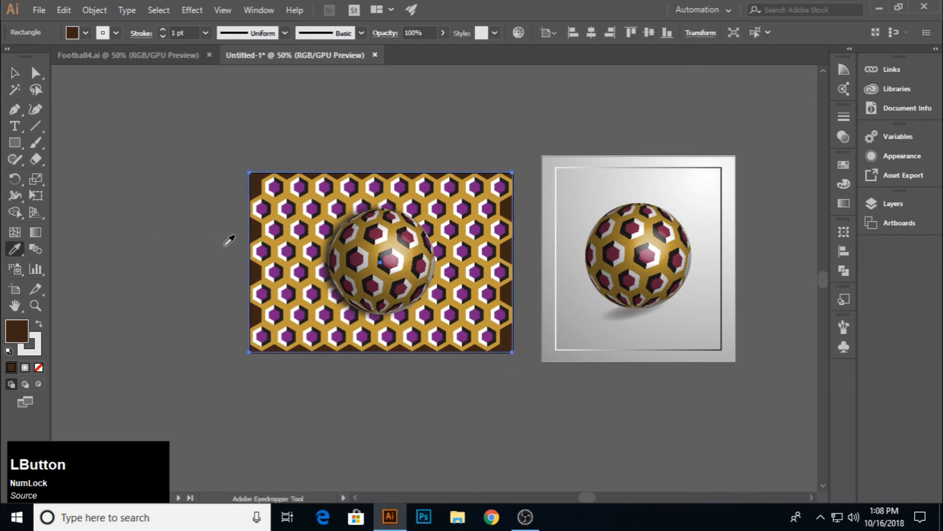
left_click(262, 208)
key("ctrl+z")
scroll(265, 214, "up", 2)
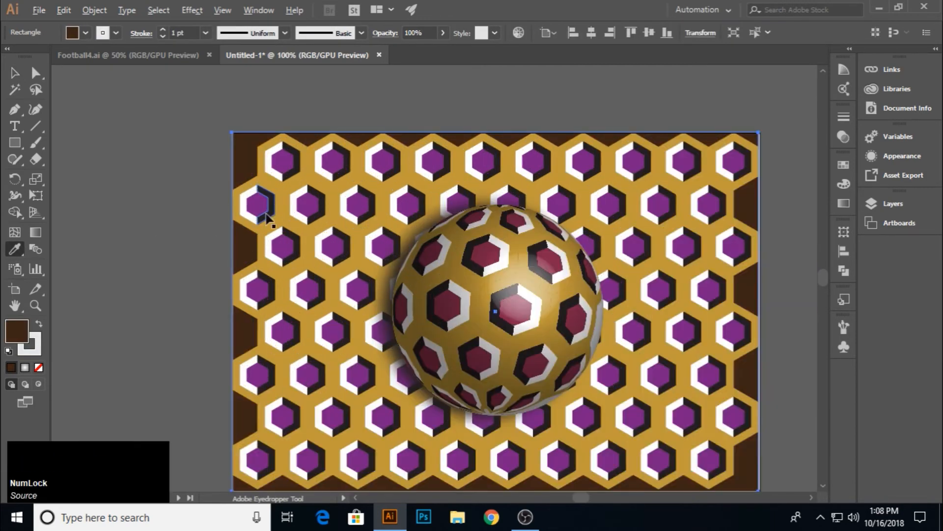
left_click(261, 202)
left_click(15, 72)
left_click(110, 106)
scroll(585, 257, "down", 2)
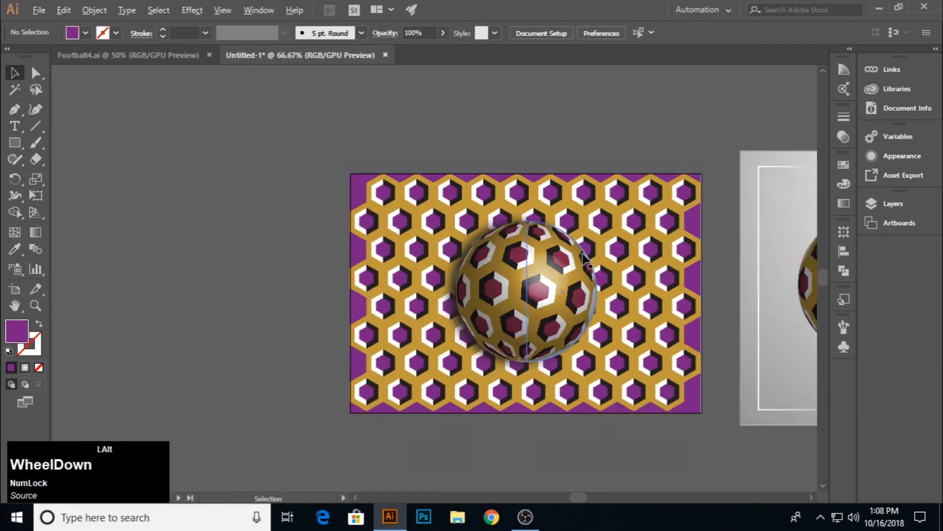
key("space")
left_click_drag(683, 419, 562, 379)
scroll(537, 299, "up", 1)
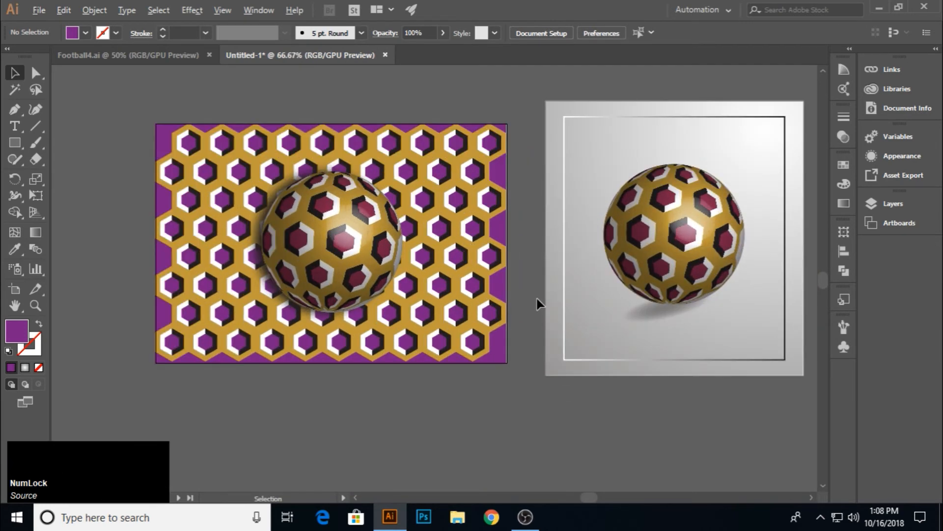
left_click_drag(601, 344, 588, 369)
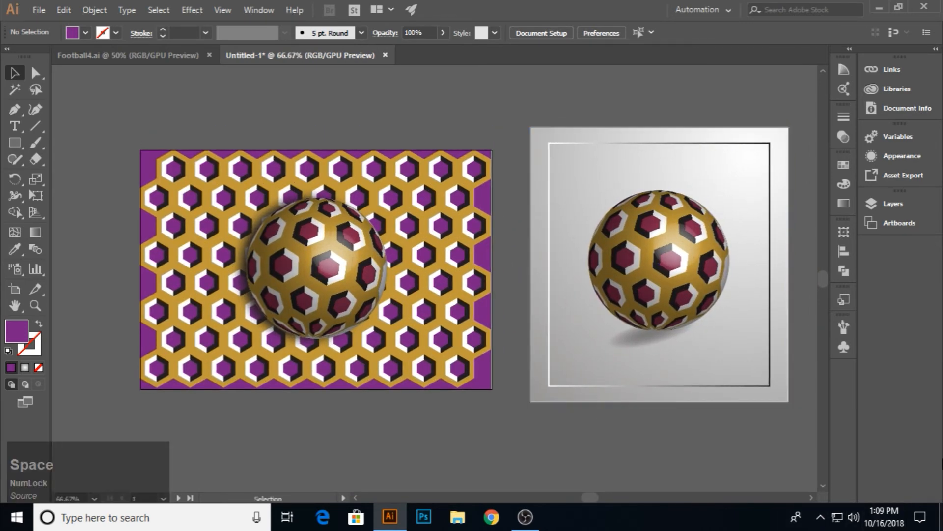